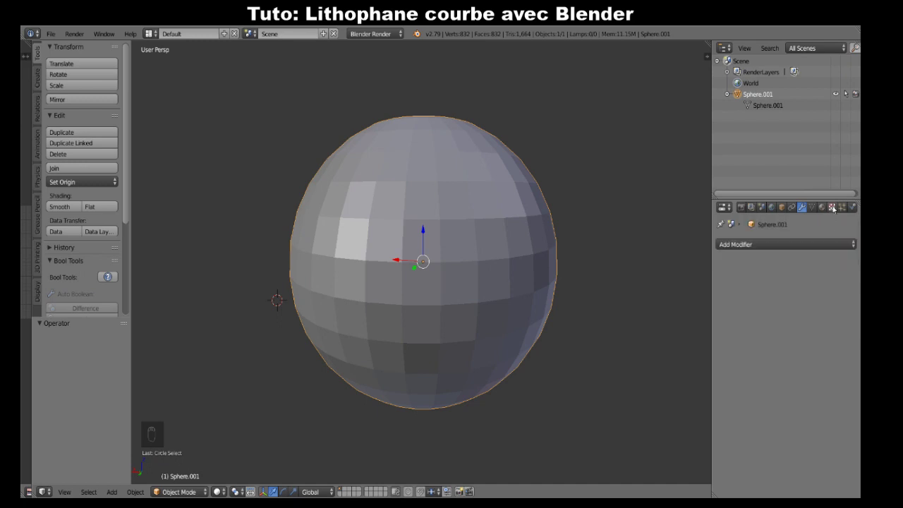
Load the image "Mineur portrait s.jpg" into the existing Image or Movie brush texture
click(832, 207)
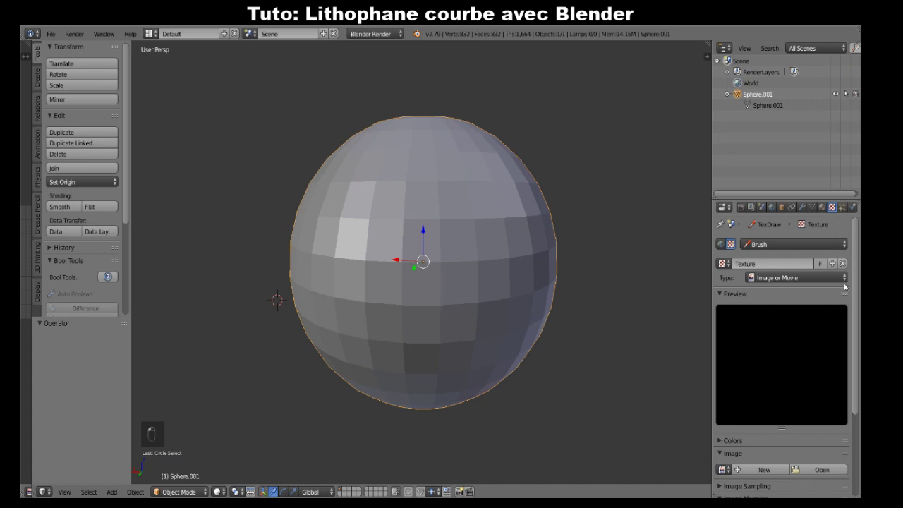
drag(856, 281, 858, 334)
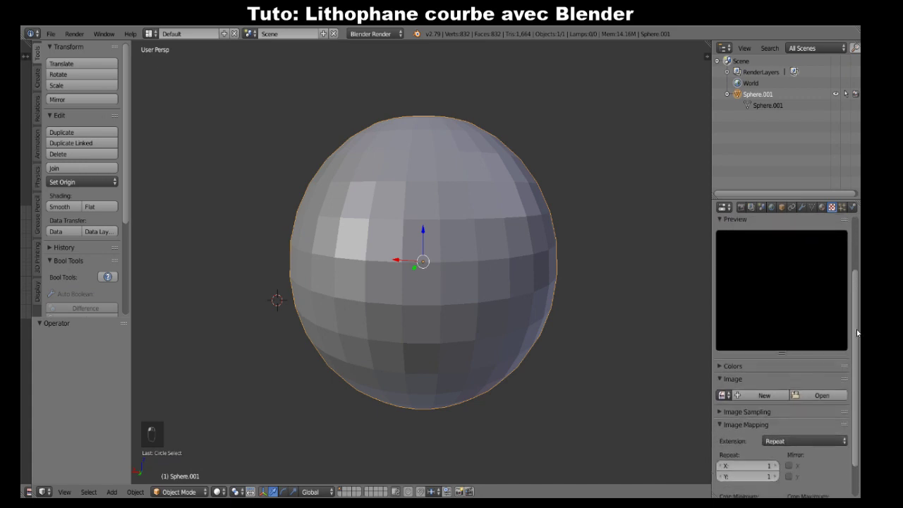
click(818, 396)
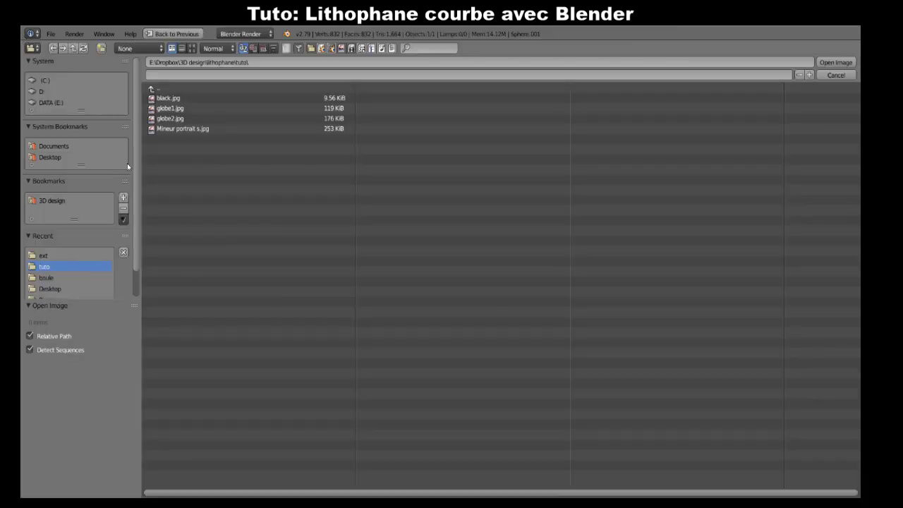
double_click(162, 129)
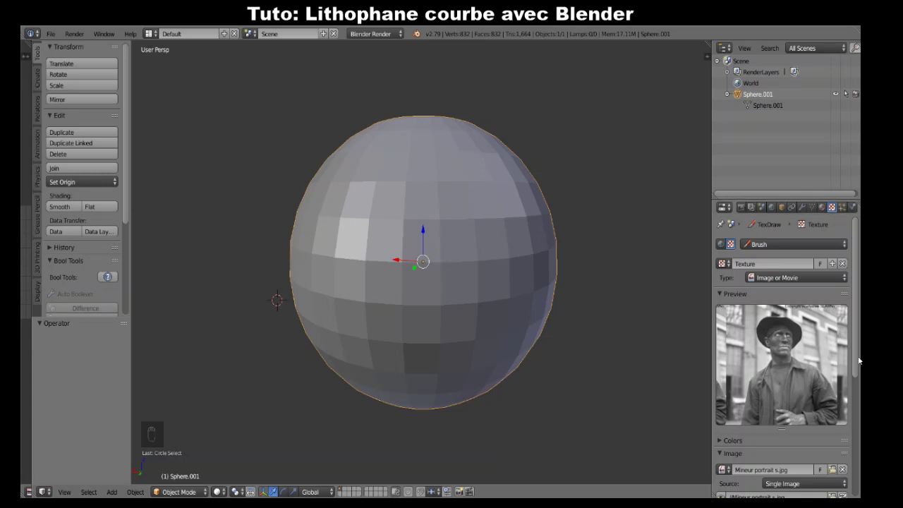
Set the texture's image mapping extension to Clip and check the portrait in the texture preview
drag(856, 362, 856, 478)
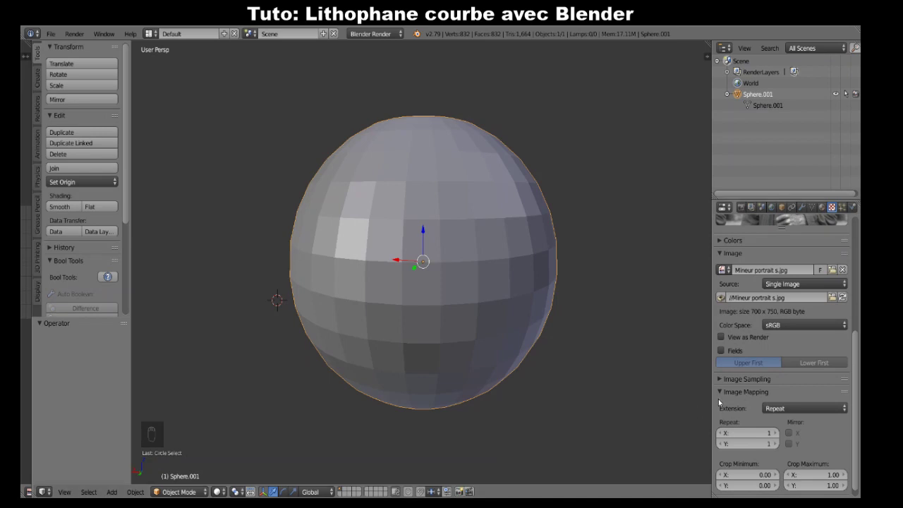
click(795, 410)
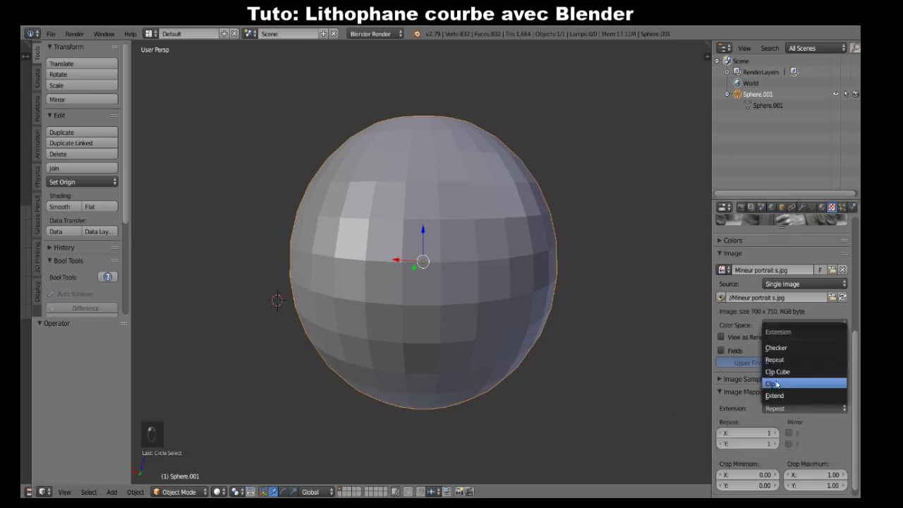
click(773, 383)
scroll(784, 353, up, 5)
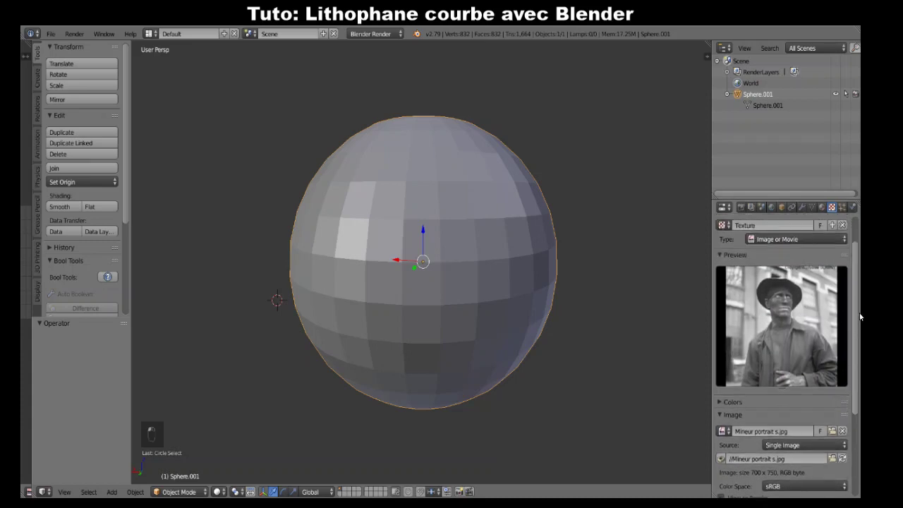
scroll(856, 311, up, 1)
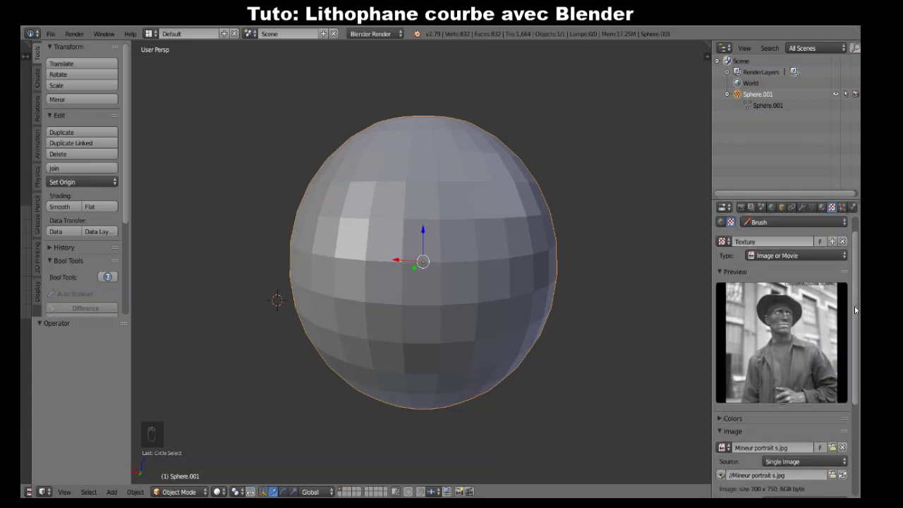
scroll(855, 308, up, 1)
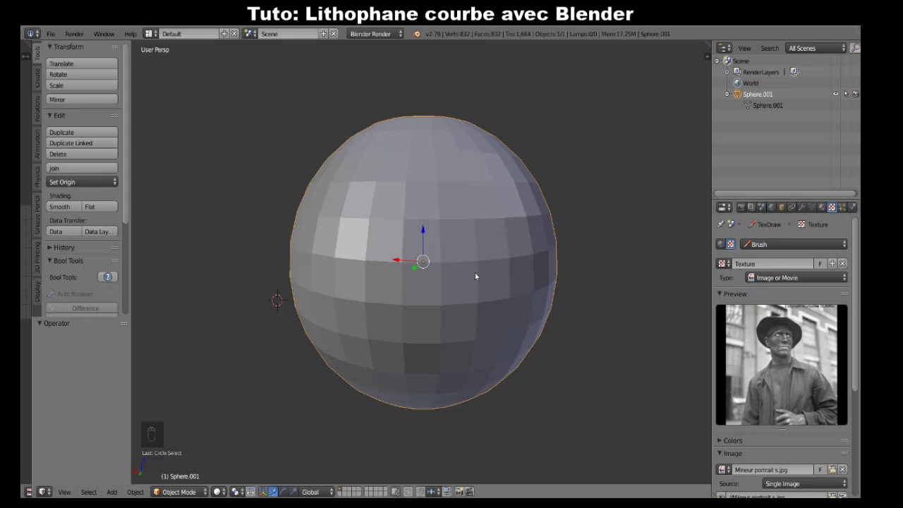
Enter Edit Mode on the sphere and border-select the central block of faces in front orthographic view, excluding the upper and lower rows
middle_drag(642, 362, 605, 341)
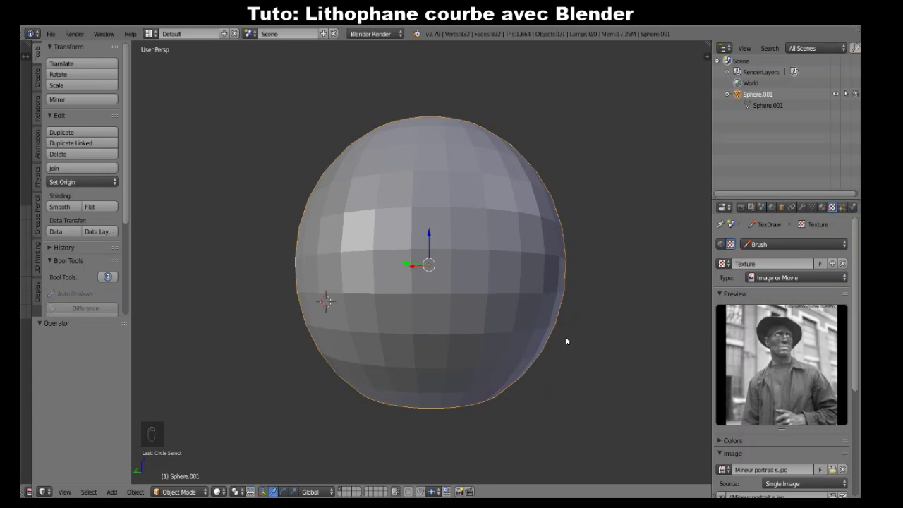
key(Tab)
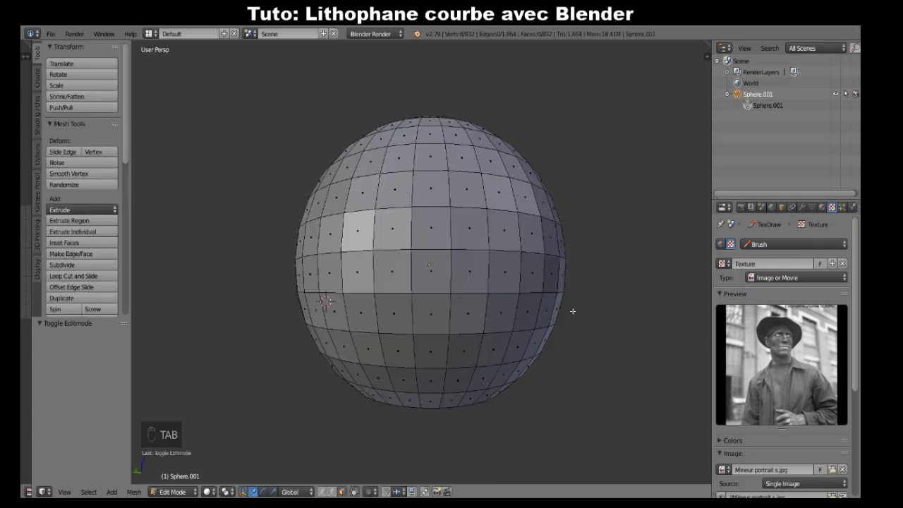
middle_drag(573, 312, 586, 336)
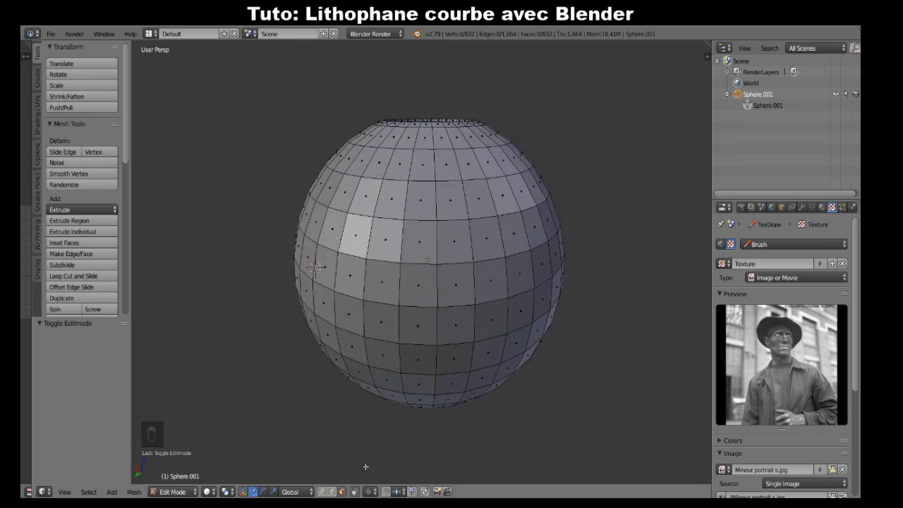
key(KP_1)
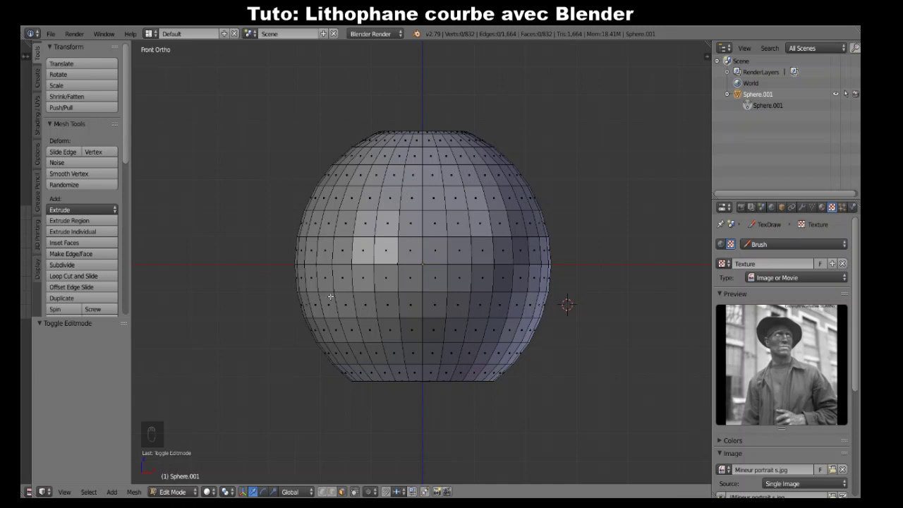
key(b)
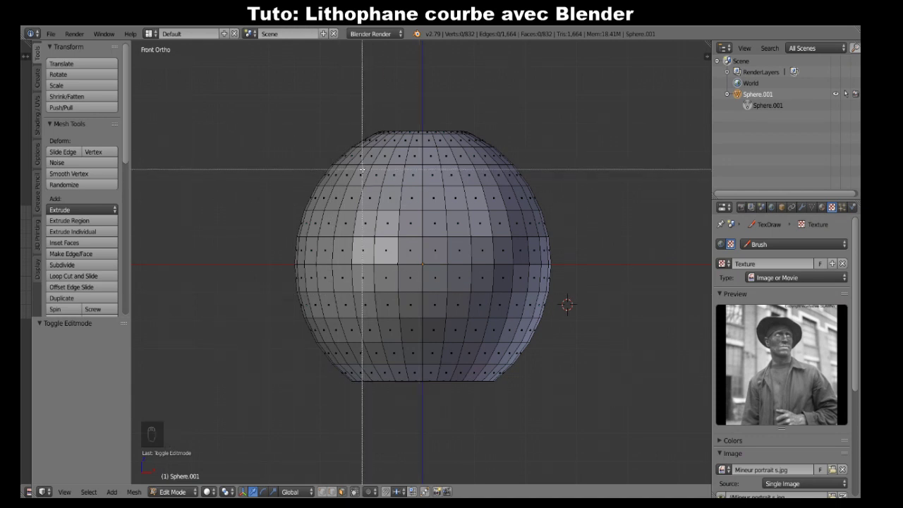
drag(348, 170, 500, 357)
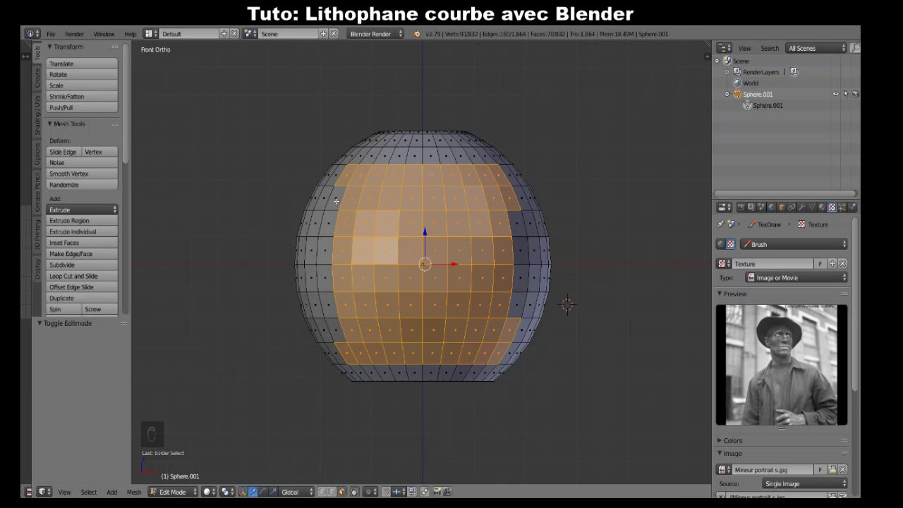
Add the missing faces along both side edges to the selection to make the front area symmetrical
shift+right_click(335, 201)
shift+right_click(329, 224)
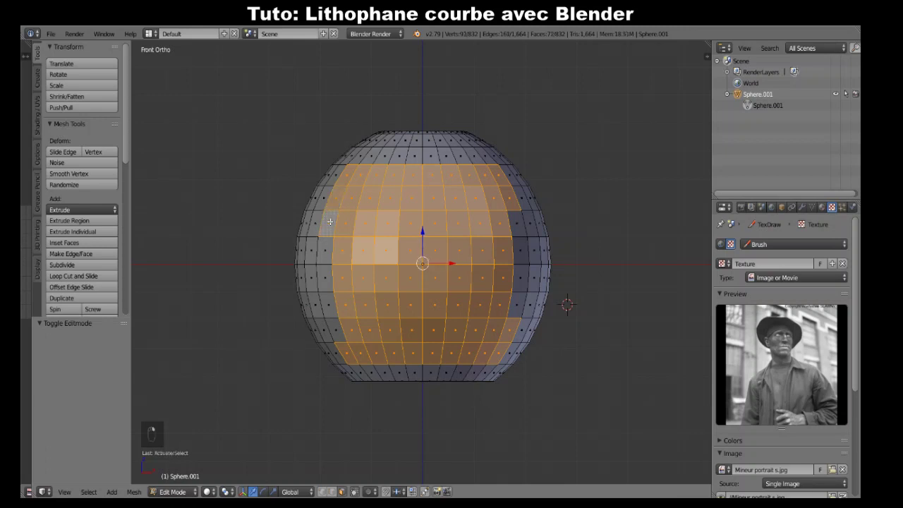
shift+right_click(325, 252)
shift+right_click(327, 276)
shift+right_click(329, 305)
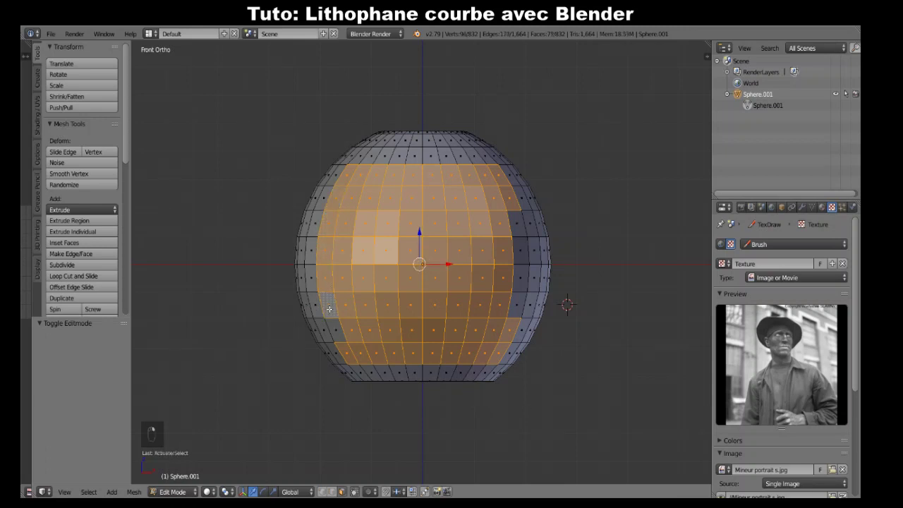
shift+right_click(336, 331)
shift+right_click(509, 313)
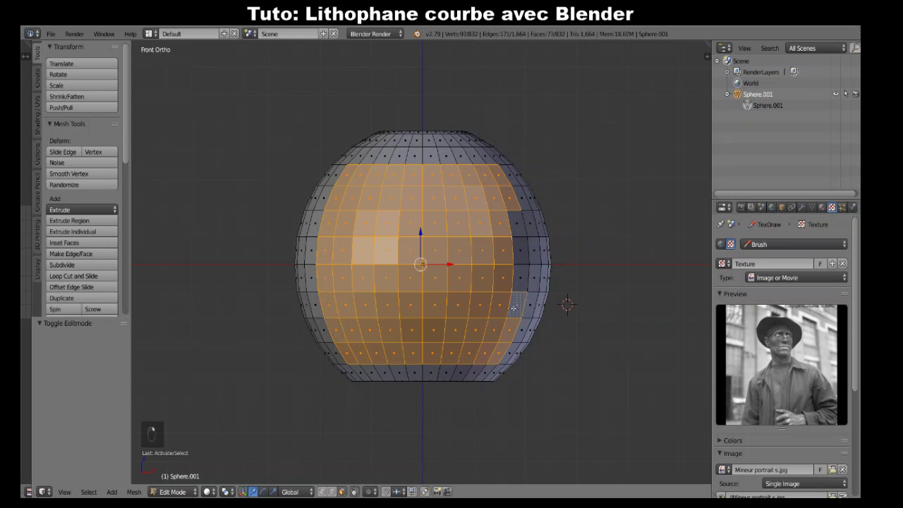
shift+right_click(520, 280)
shift+right_click(520, 251)
shift+right_click(519, 229)
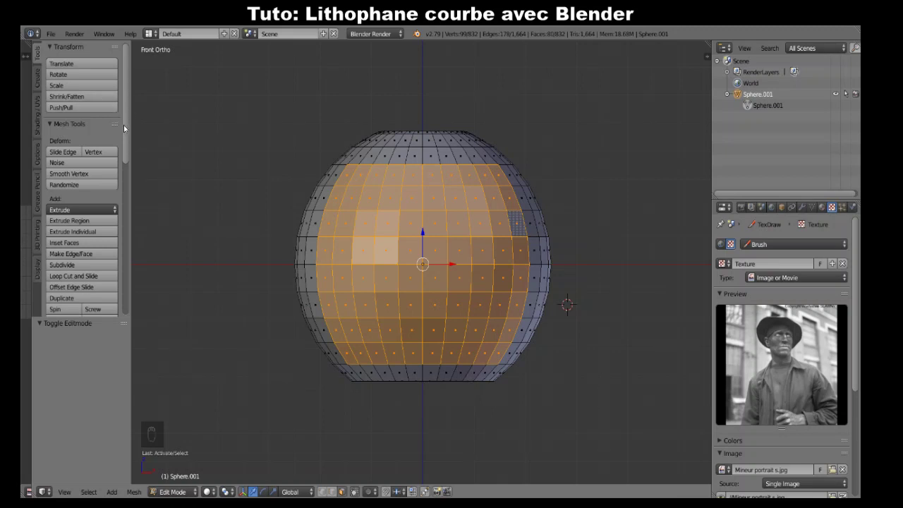
Subdivide the selected front faces twice, with one cut each time
scroll(123, 128, down, 5)
scroll(122, 120, up, 5)
scroll(122, 113, down, 3)
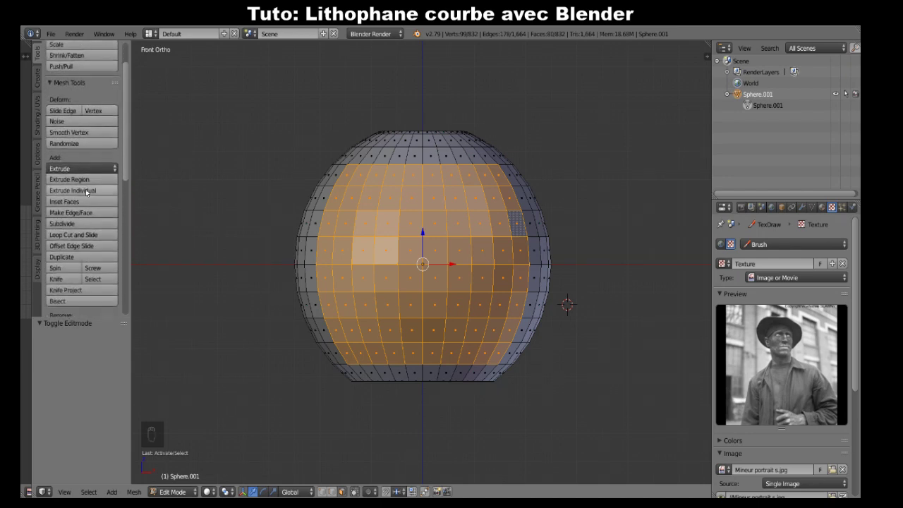
click(58, 224)
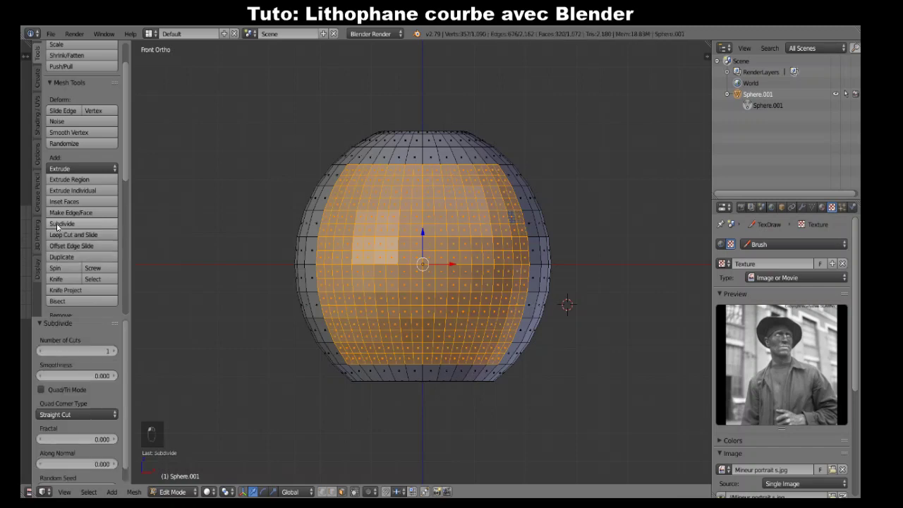
click(57, 225)
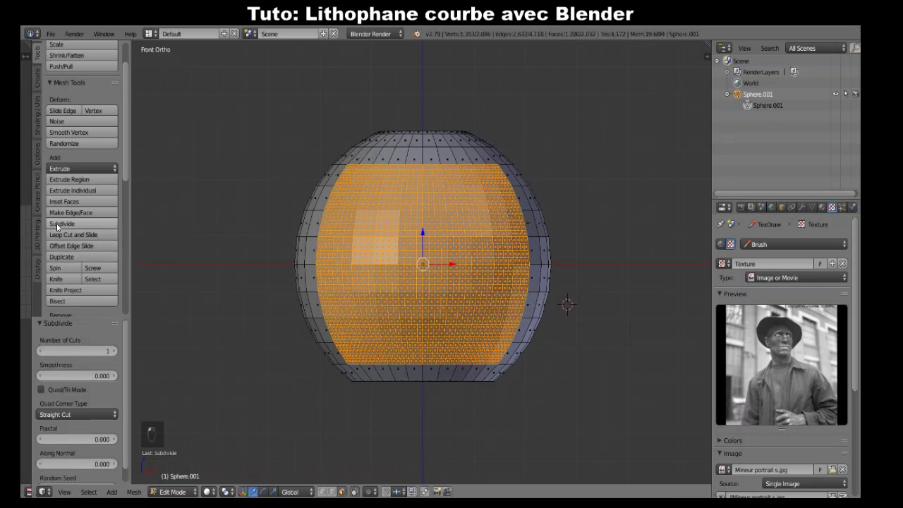
Create a vertex group named "selection_photo" and assign the selected front faces to it
mouse_move(343, 414)
middle_down()
mouse_move(335, 409)
mouse_move(430, 417)
mouse_move(312, 413)
mouse_move(314, 363)
mouse_move(326, 413)
mouse_move(337, 417)
mouse_move(351, 397)
middle_up()
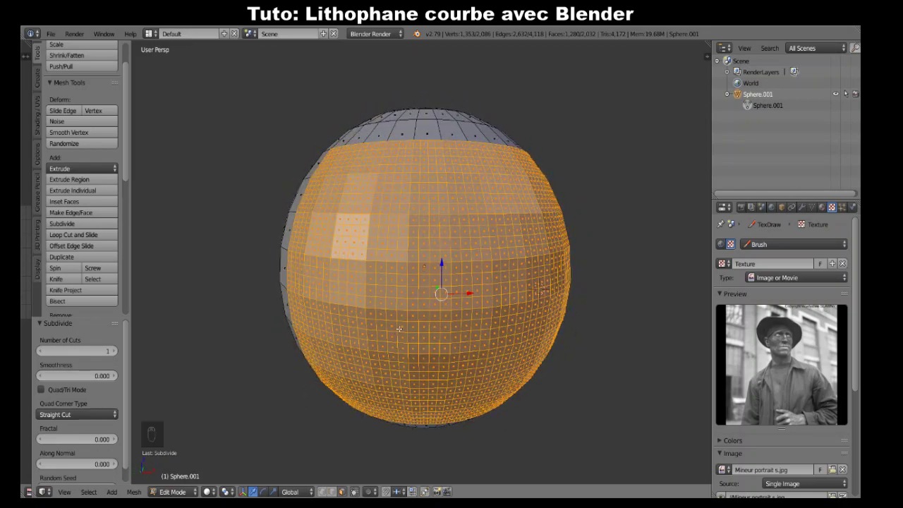
scroll(399, 329, down, 3)
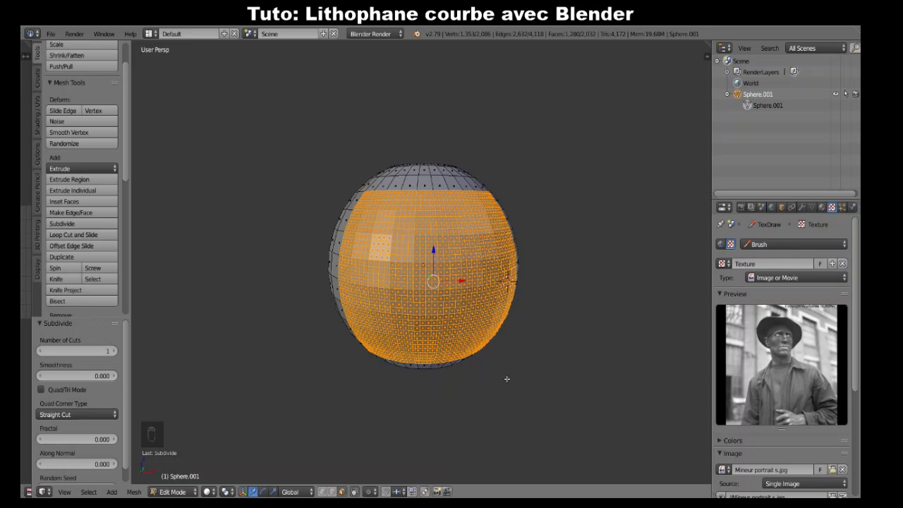
mouse_move(507, 379)
middle_down()
mouse_move(523, 260)
mouse_move(494, 376)
mouse_move(513, 398)
mouse_move(492, 386)
middle_up()
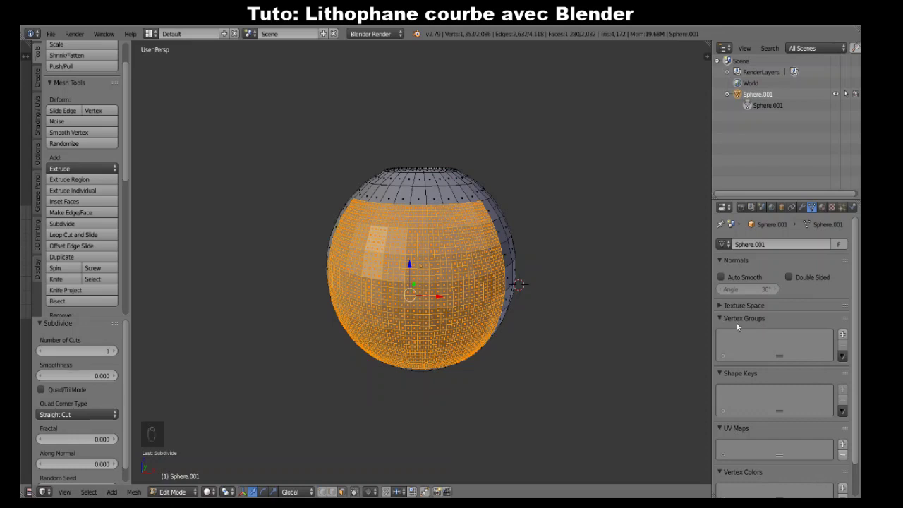
click(843, 335)
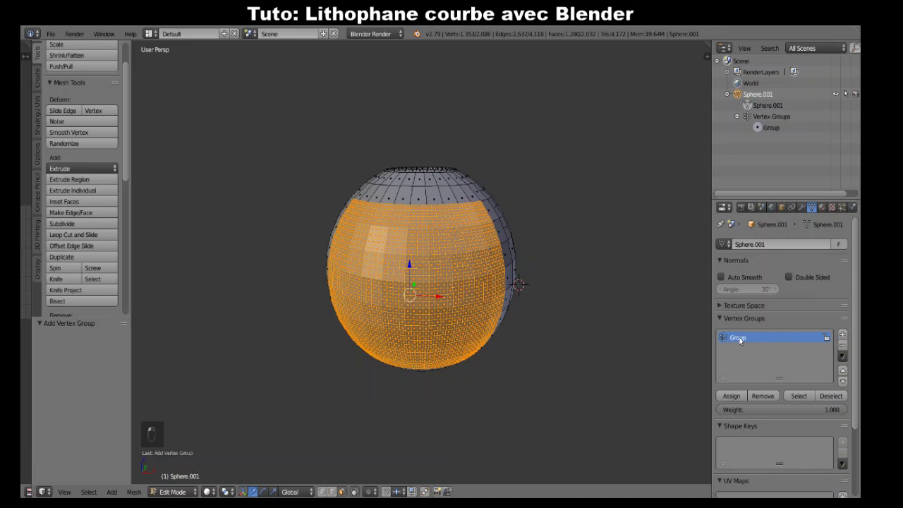
double_click(738, 338)
key(BackSpace)
text(selection_photo)
key(Return)
click(727, 398)
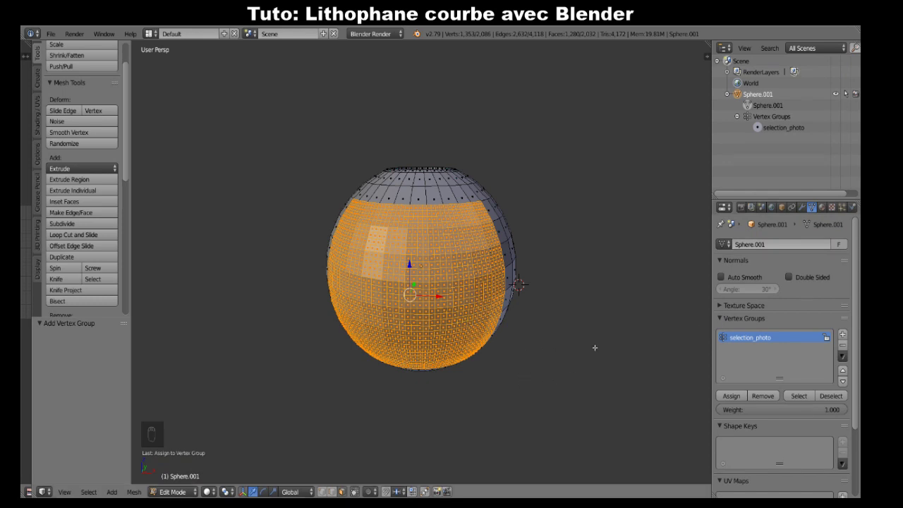
Add a Subdivision Surface modifier to the sphere
scroll(593, 347, up, 1)
middle_drag(594, 347, 600, 331)
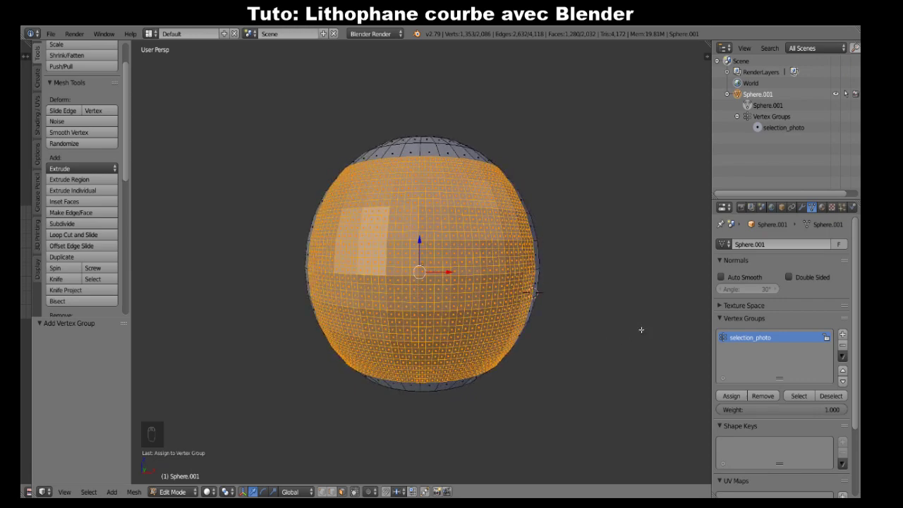
click(803, 208)
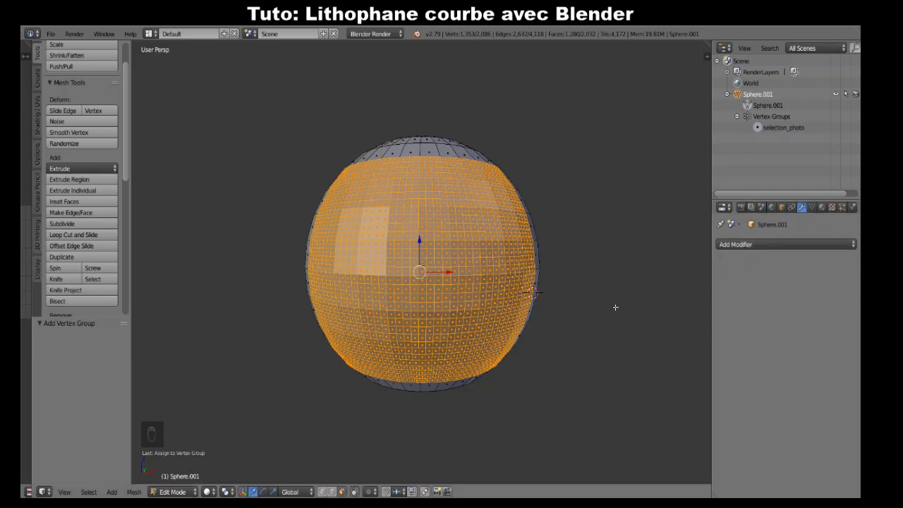
click(749, 245)
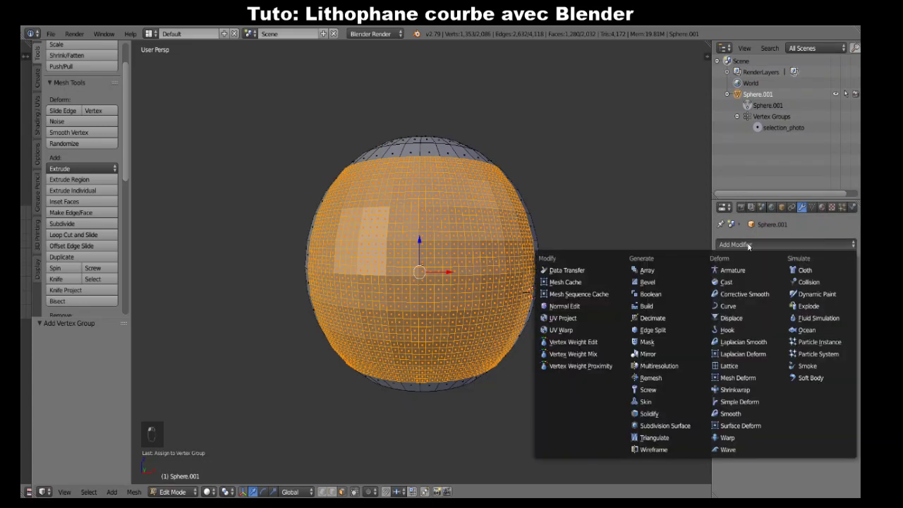
click(656, 427)
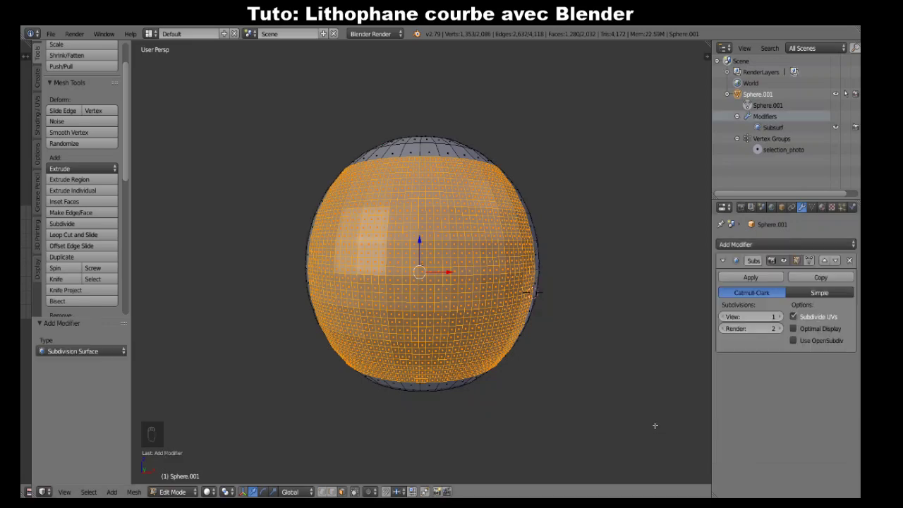
Return to Object Mode, inspect the smoothed sphere and turn off the Subdivision Surface modifier's viewport display
key(KP_4)
key(KP_4)
key(KP_4)
key(KP_4)
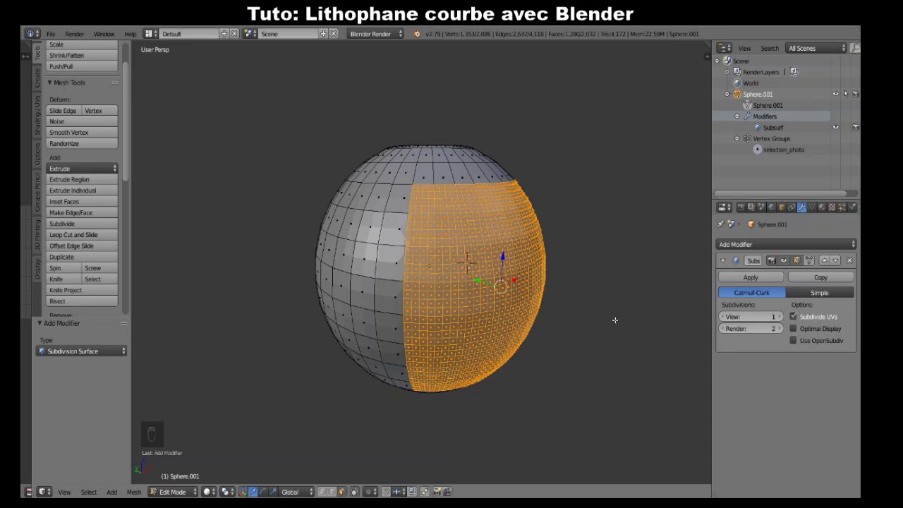
key(Tab)
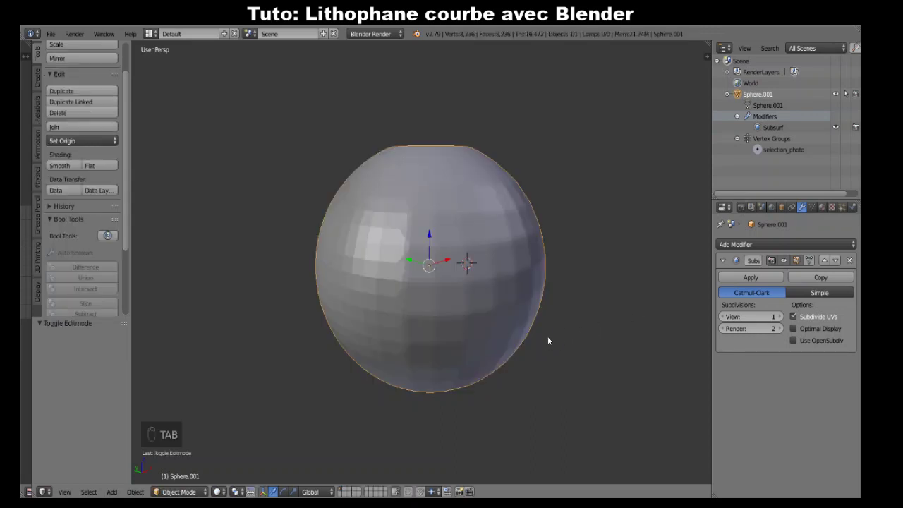
middle_drag(548, 340, 595, 349)
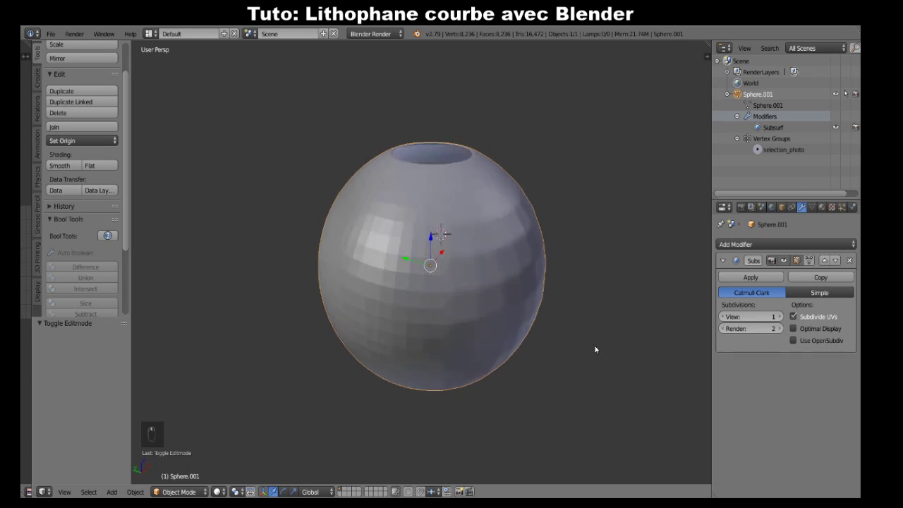
click(784, 260)
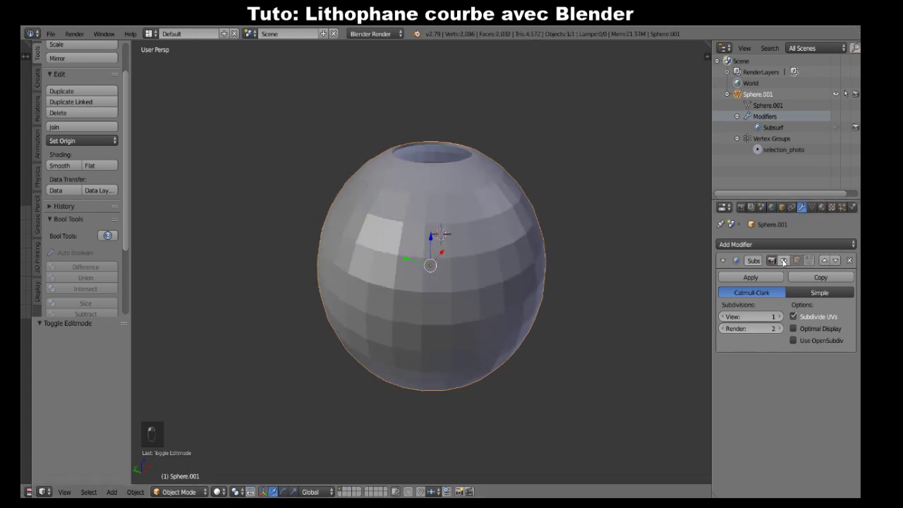
Turn the Subdivision Surface modifier's viewport display back on and set its View subdivisions to 3
click(783, 261)
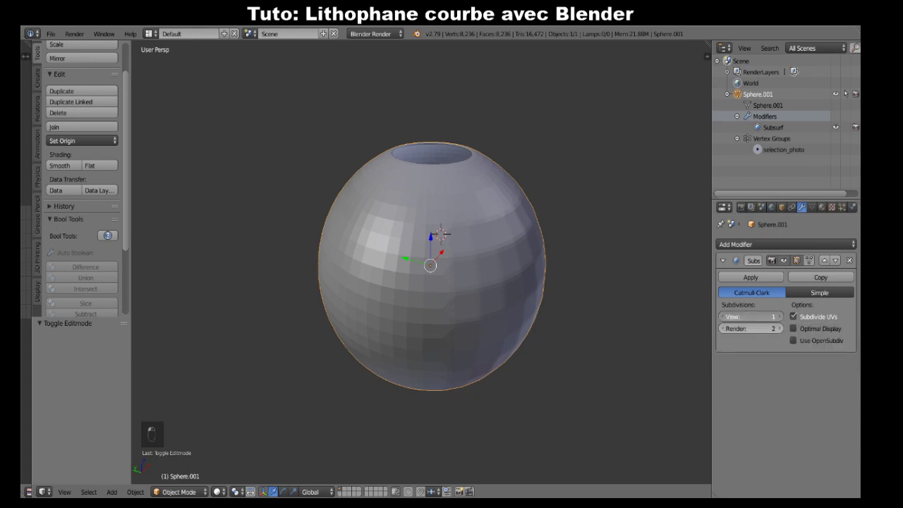
click(781, 318)
click(780, 318)
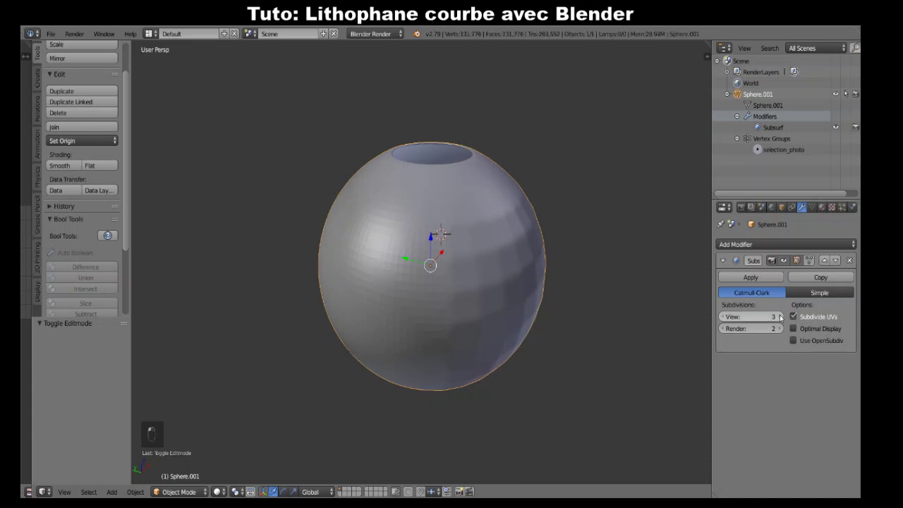
mouse_move(640, 334)
middle_down()
mouse_move(496, 318)
mouse_move(569, 296)
mouse_move(578, 312)
middle_up()
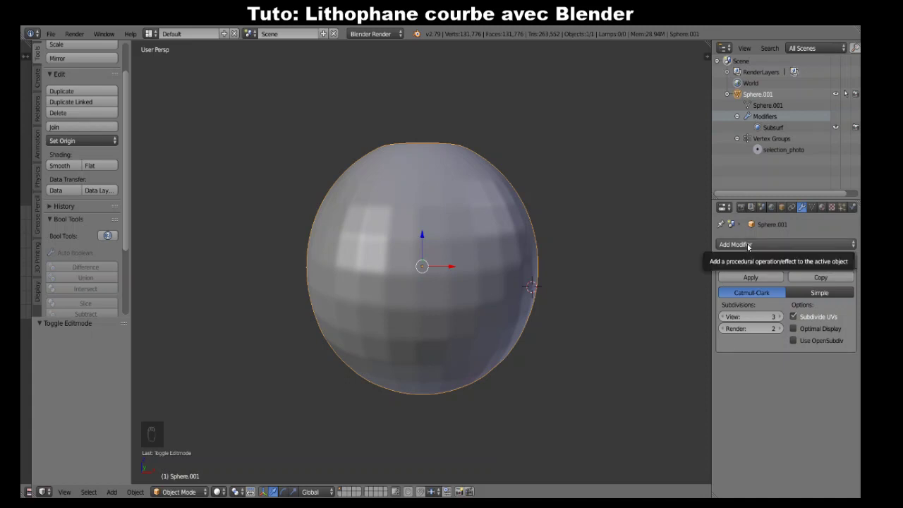
Add a Displace modifier to the sphere and collapse the Subdivision Surface modifier's settings
click(748, 245)
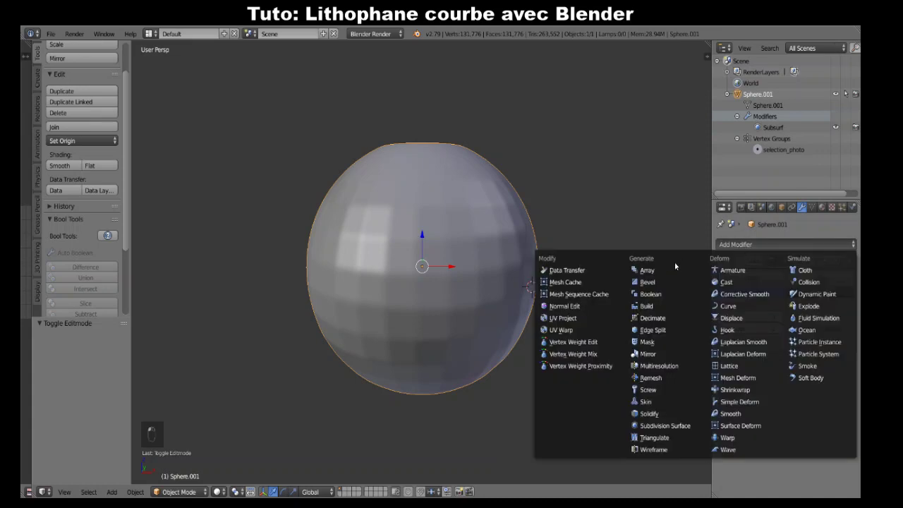
click(729, 320)
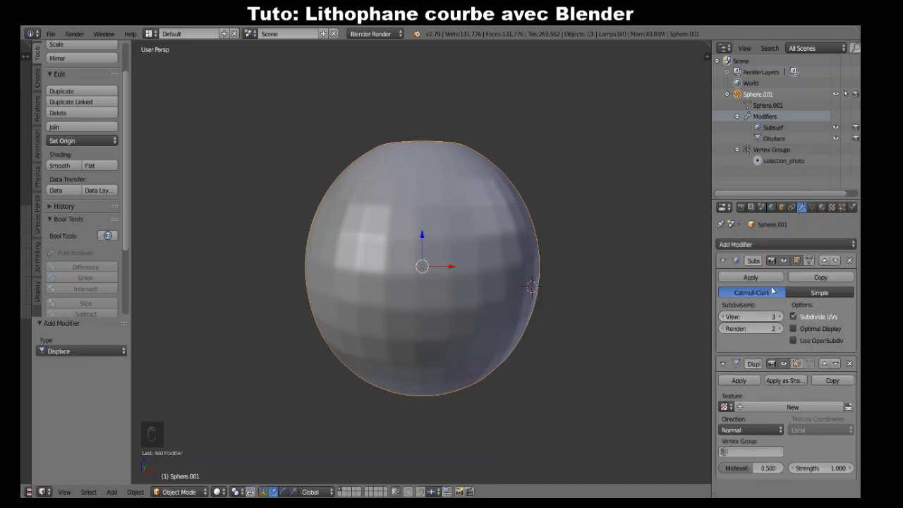
click(723, 260)
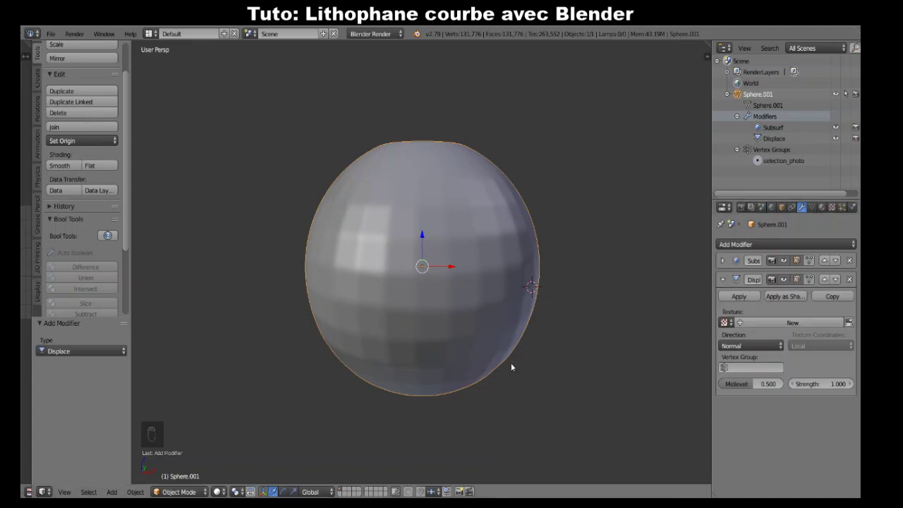
Put the sphere in Edit Mode and assign the existing texture "Texture" to the Displace modifier
key(Tab)
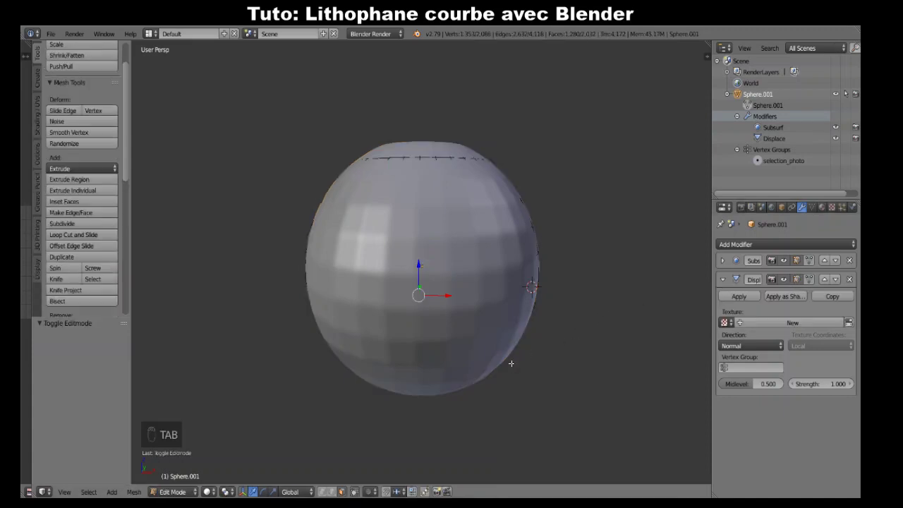
click(725, 323)
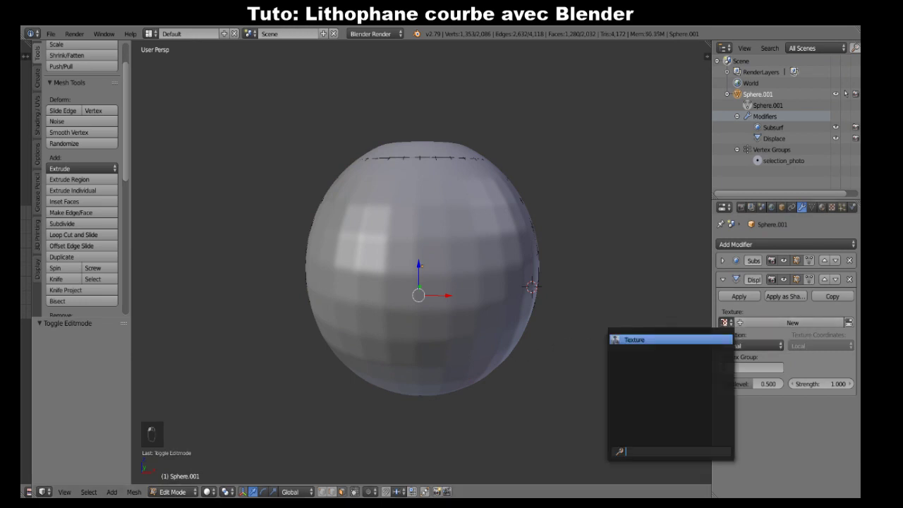
click(659, 341)
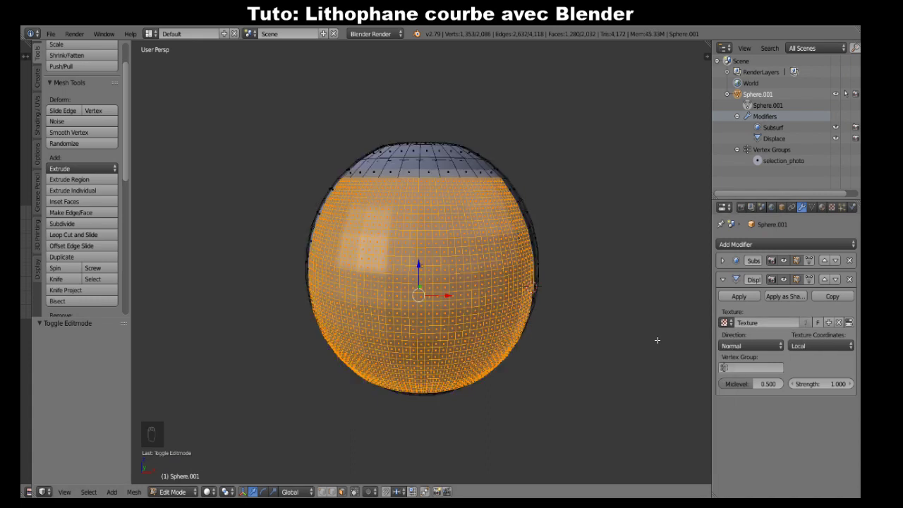
Limit the Displace modifier to the vertex group "selection_photo" and set its texture coordinates to UV
click(748, 369)
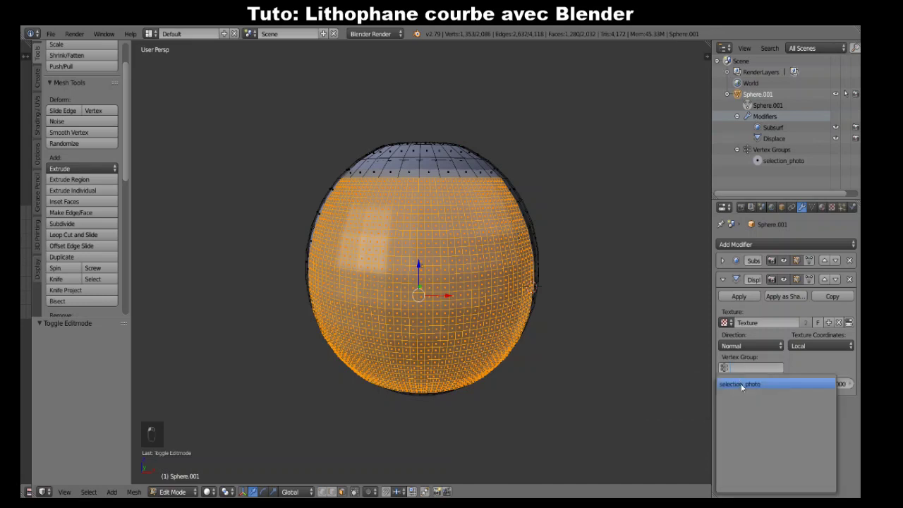
click(742, 385)
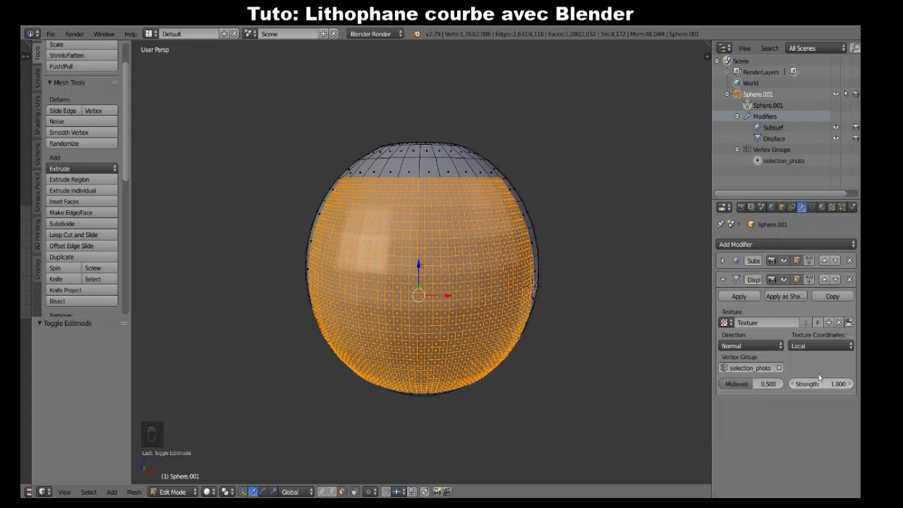
click(835, 346)
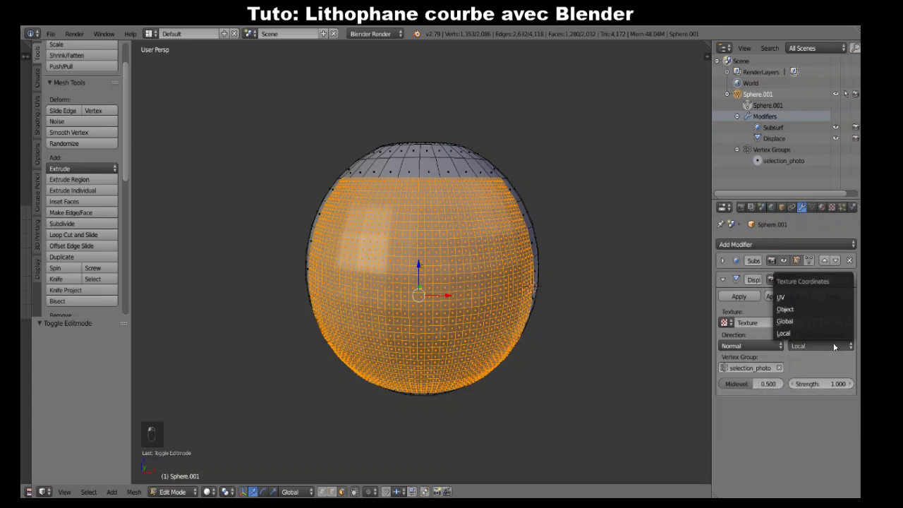
click(828, 298)
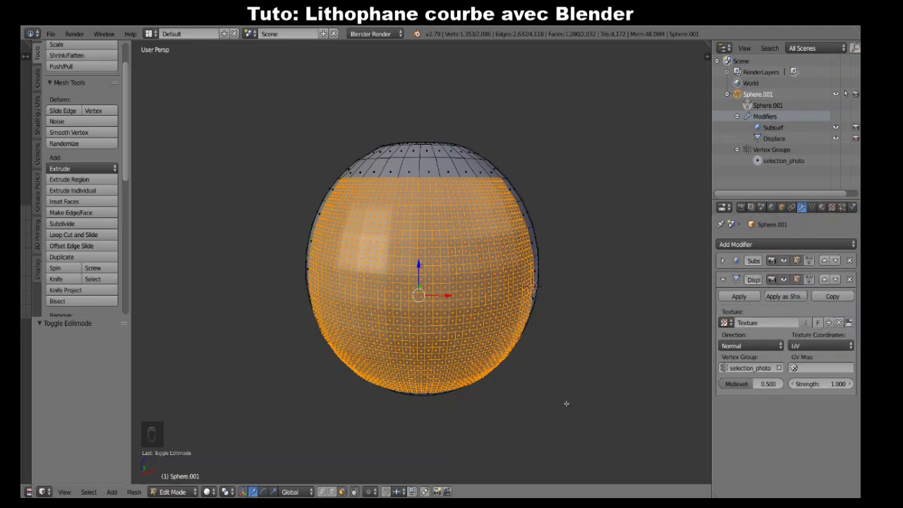
Widen the collapsed area beside the 3D view to about half the workspace and set it to the UV/Image Editor
middle_drag(566, 401, 613, 394)
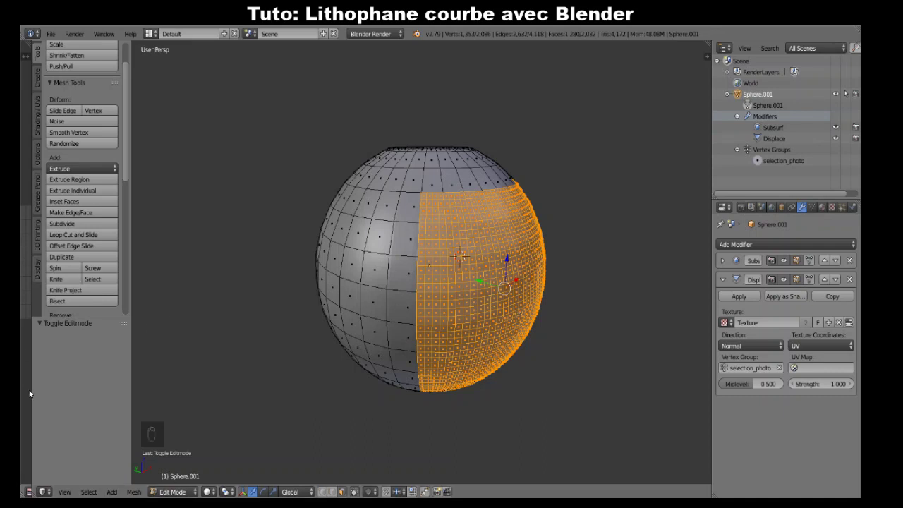
drag(31, 390, 398, 382)
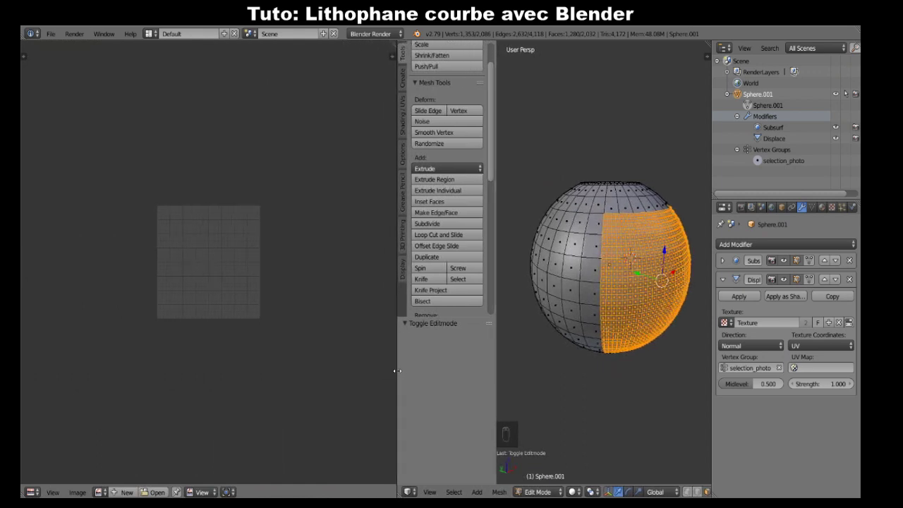
click(31, 492)
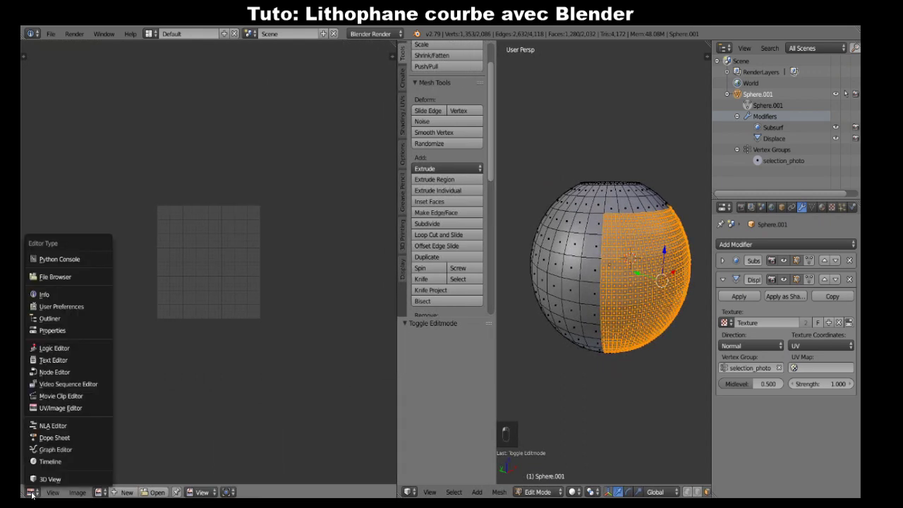
click(53, 412)
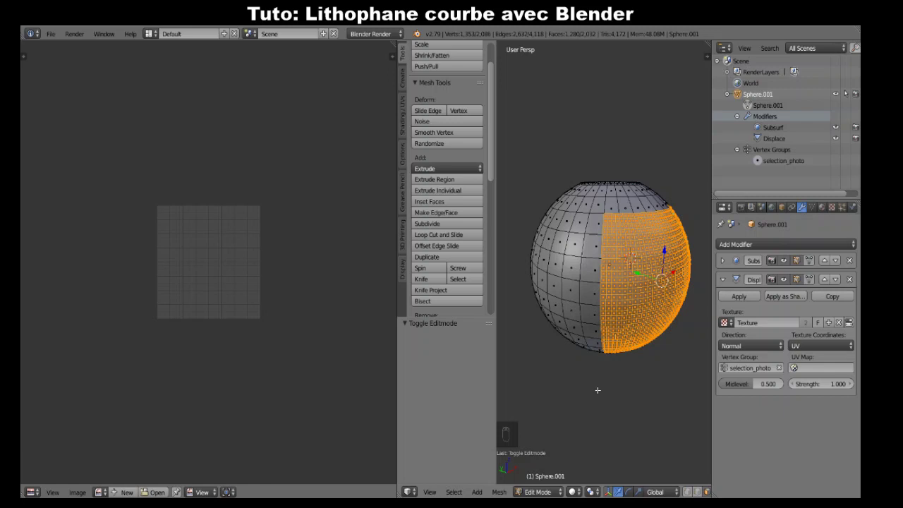
Unwrap the selected front faces with Sphere Projection from the front orthographic view
key(KP_1)
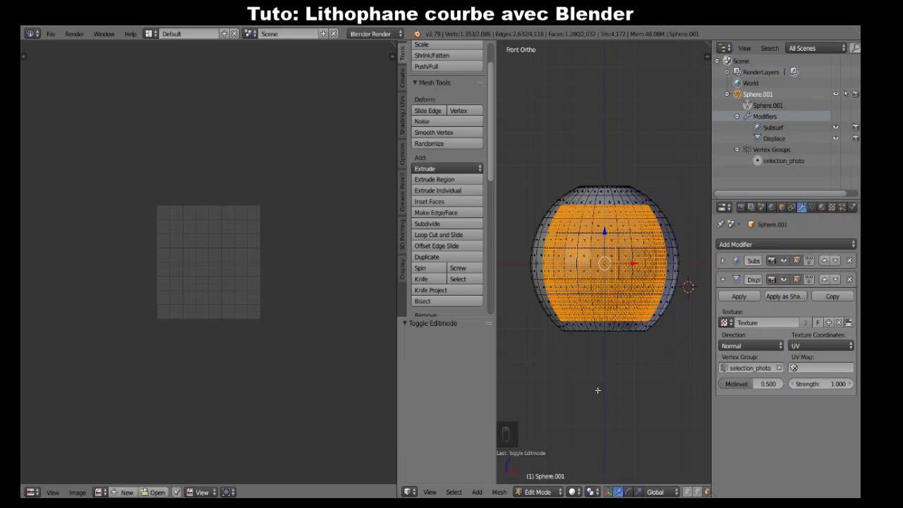
key(u)
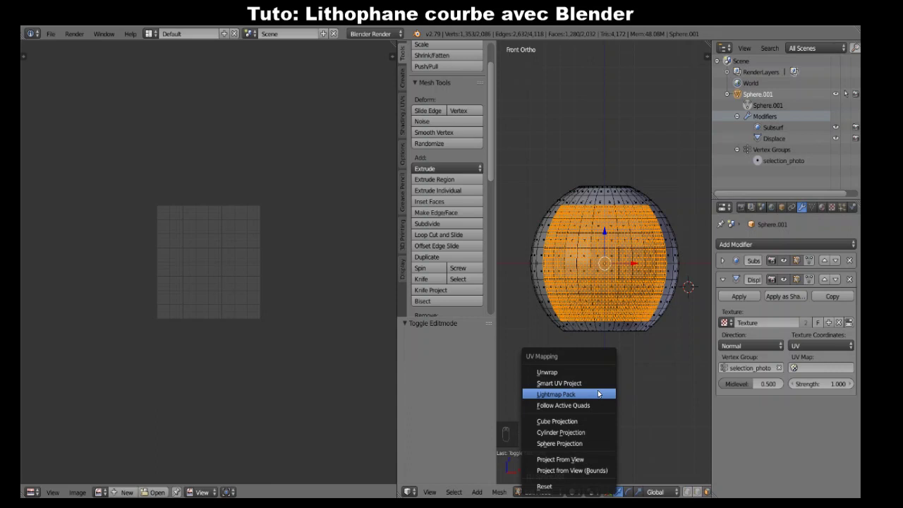
click(592, 443)
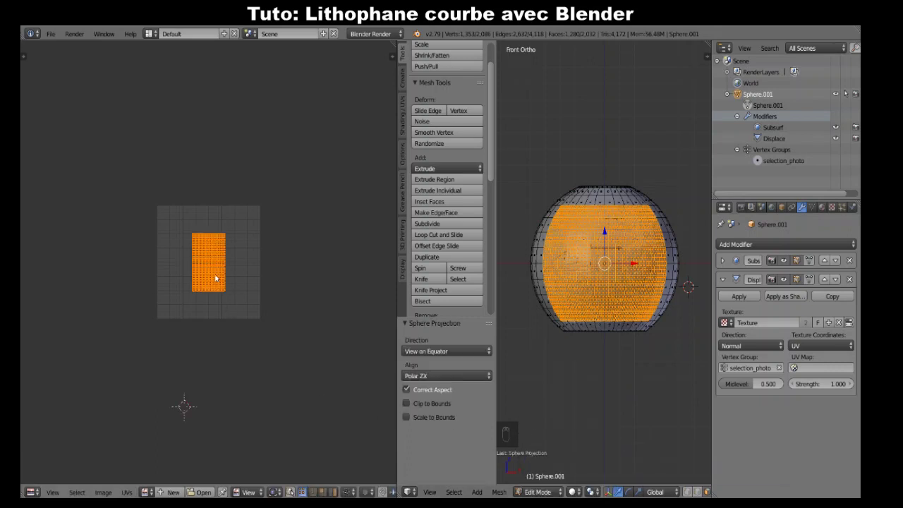
scroll(215, 278, up, 6)
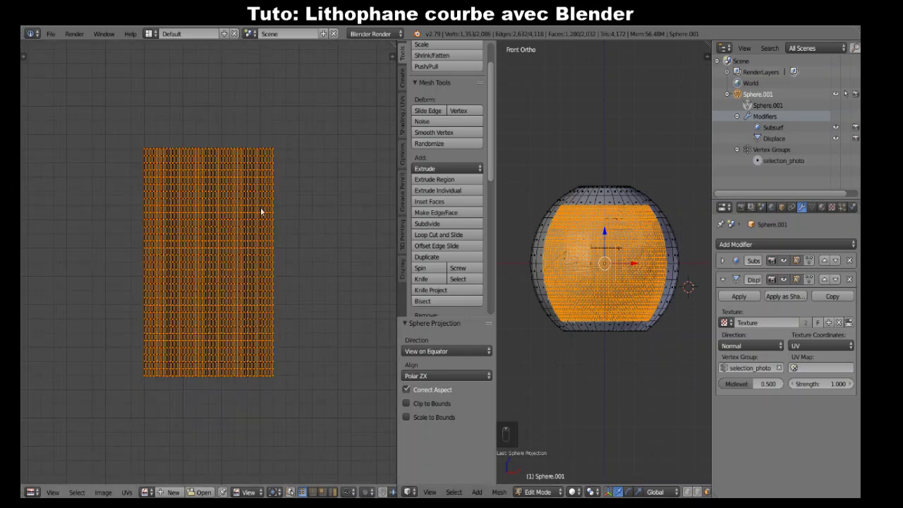
scroll(133, 247, down, 2)
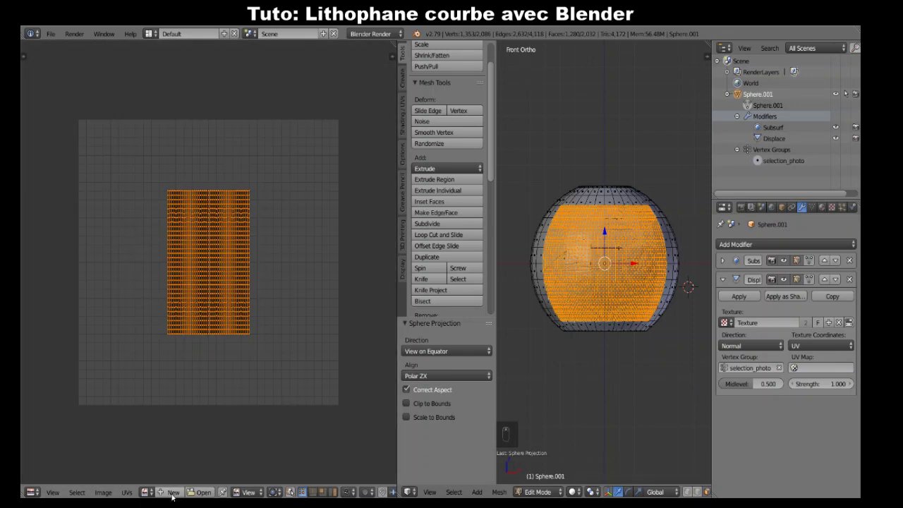
Open the image "Mineur portrait s.jpg" behind the unwrapped faces in the UV/Image Editor
click(197, 492)
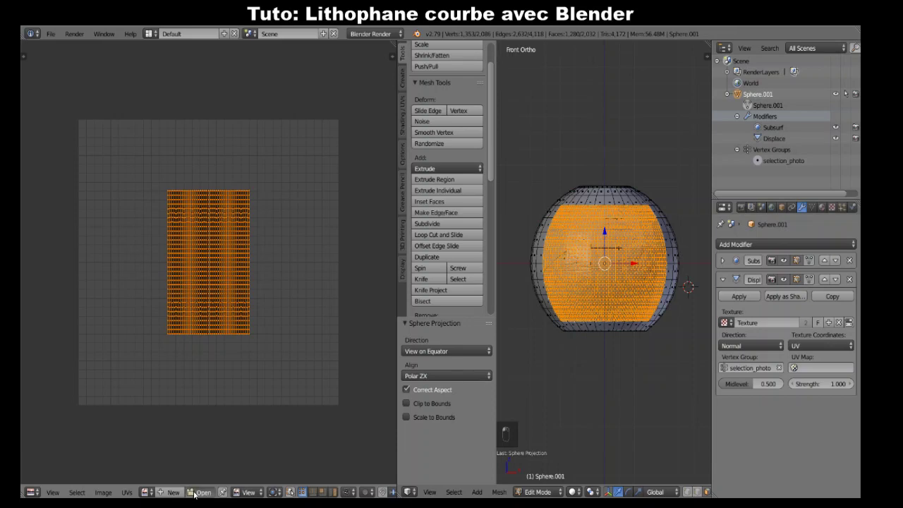
click(183, 129)
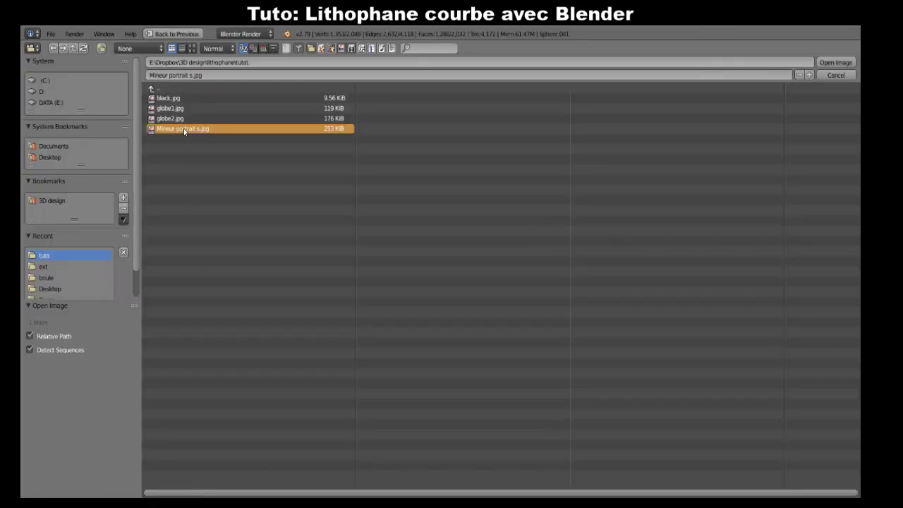
double_click(184, 129)
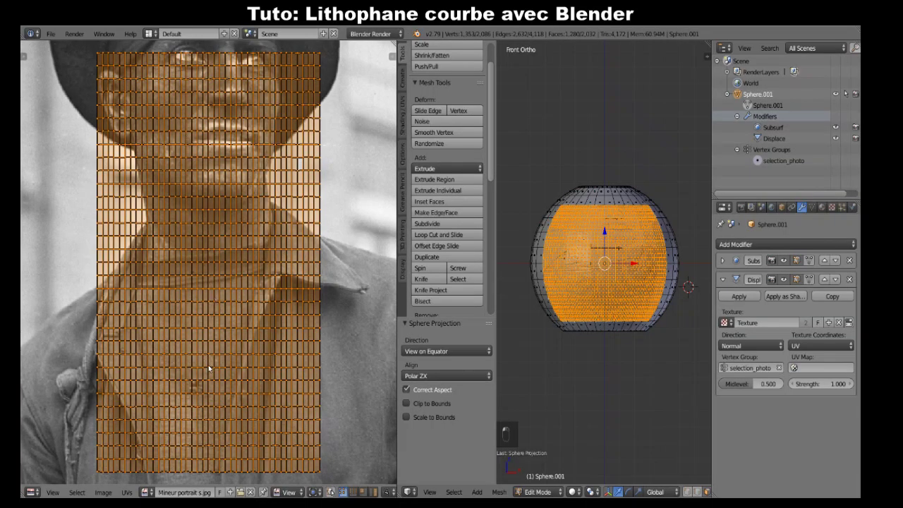
scroll(209, 360, up, 1)
scroll(209, 361, down, 4)
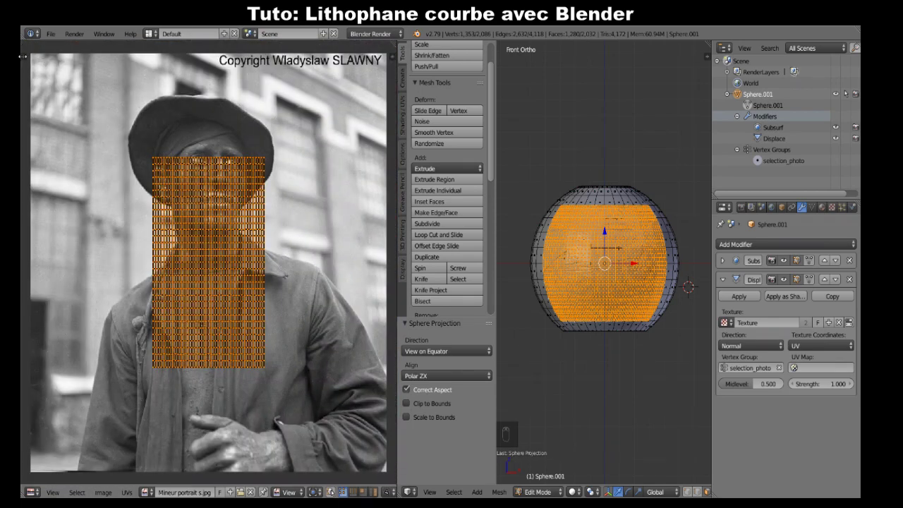
Scale the UV layout uniformly by about 1.837 so it covers the miner's hat, face and torso
click(23, 56)
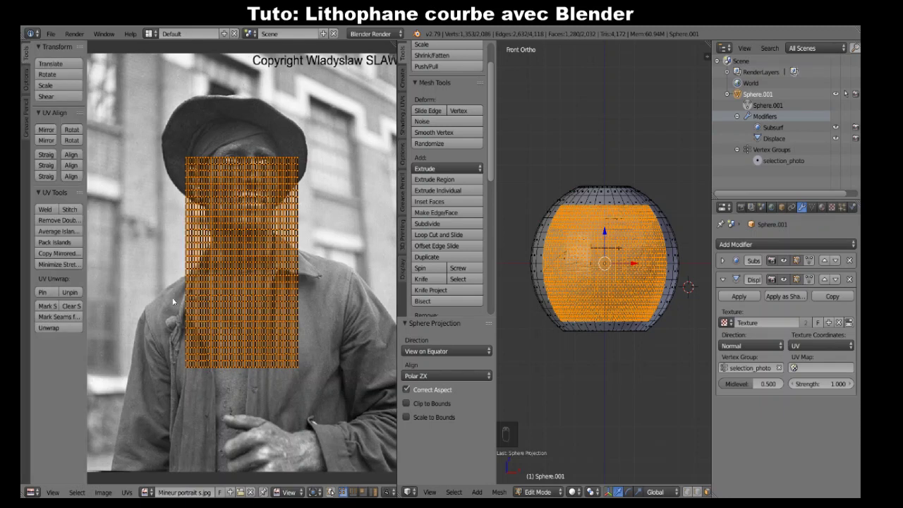
click(45, 86)
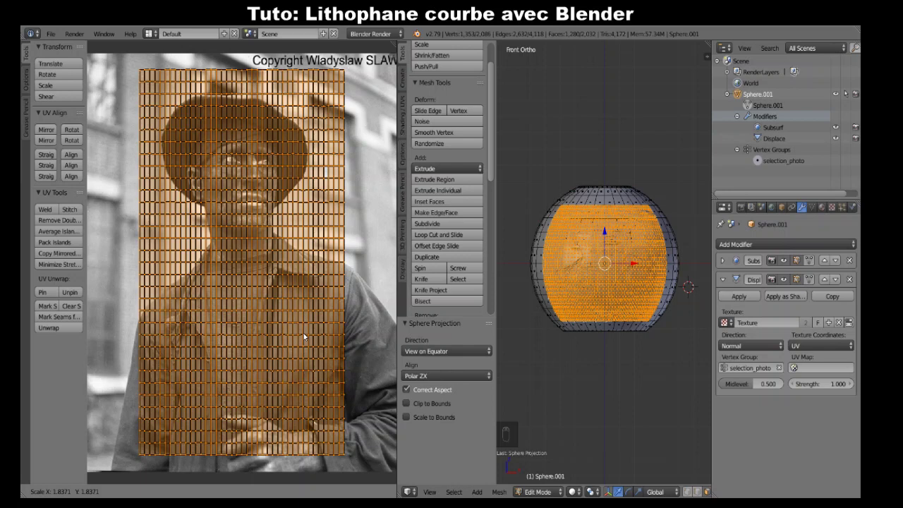
click(303, 333)
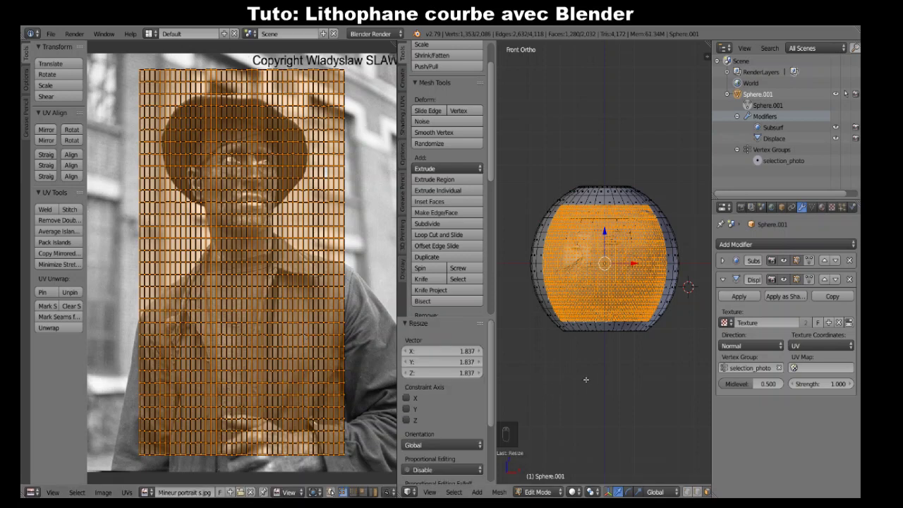
Shrink the UV/Image Editor area back to a narrow strip, return to Object Mode and inspect the displaced portrait relief
middle_drag(586, 380, 614, 401)
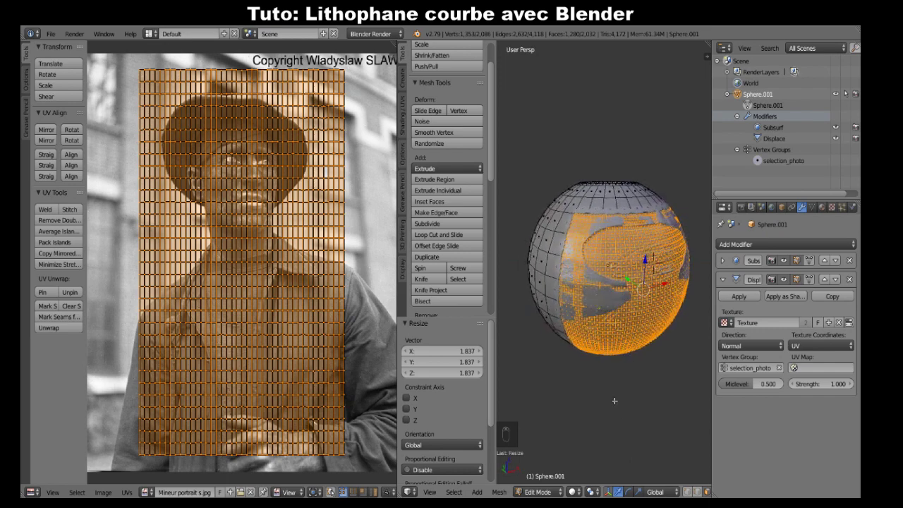
scroll(604, 360, up, 2)
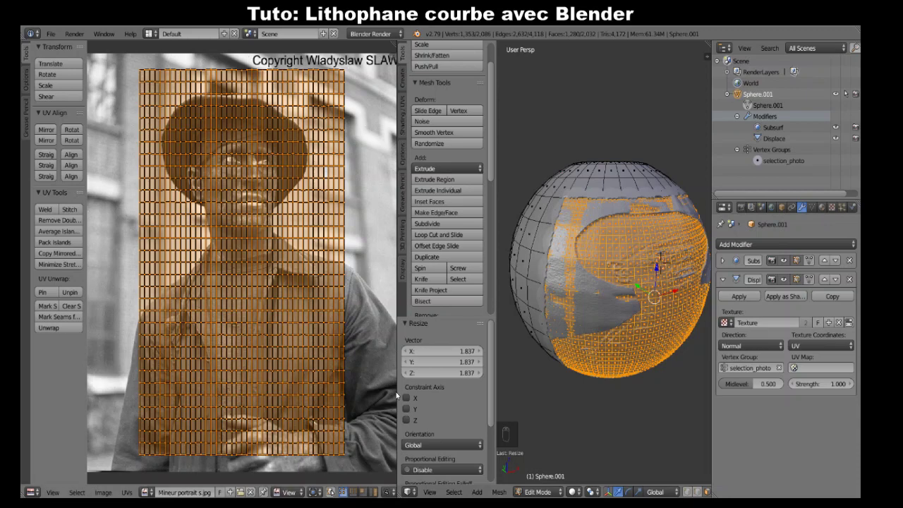
drag(396, 392, 41, 397)
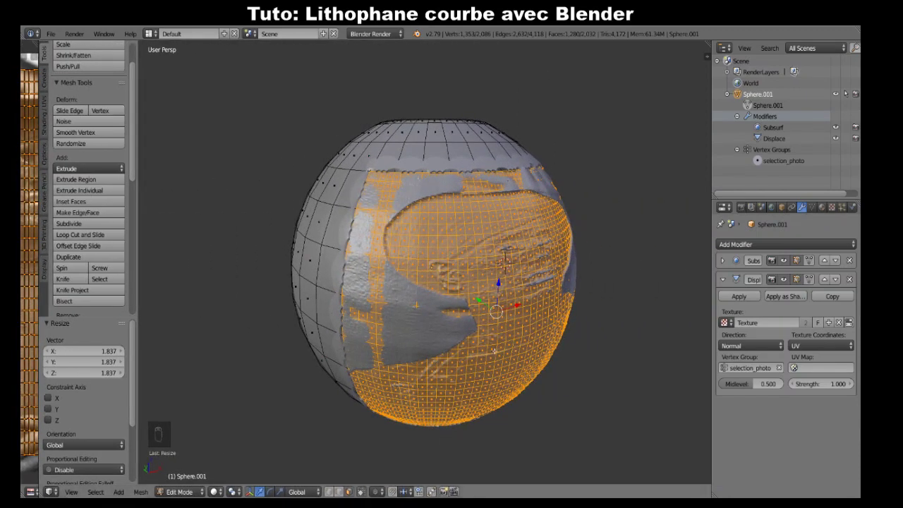
key(Tab)
middle_drag(508, 350, 579, 399)
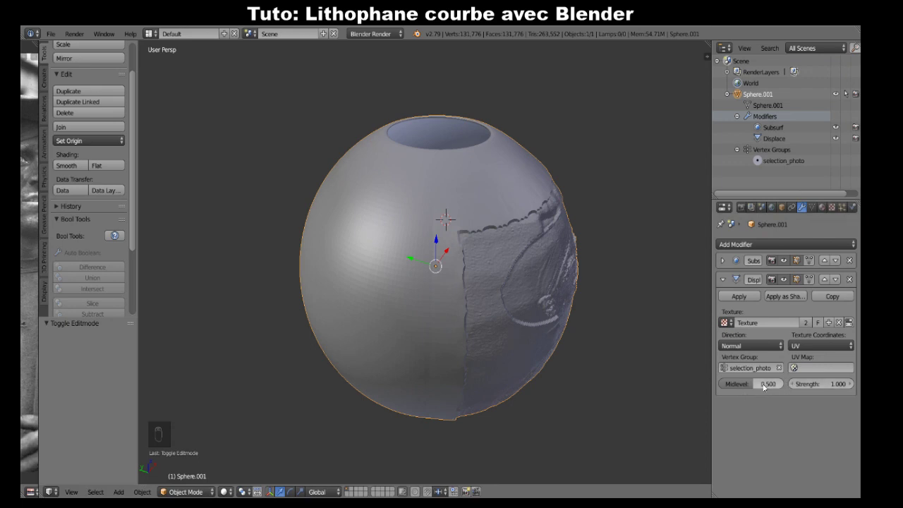
Set the Displace modifier's strength to -1.5
click(831, 385)
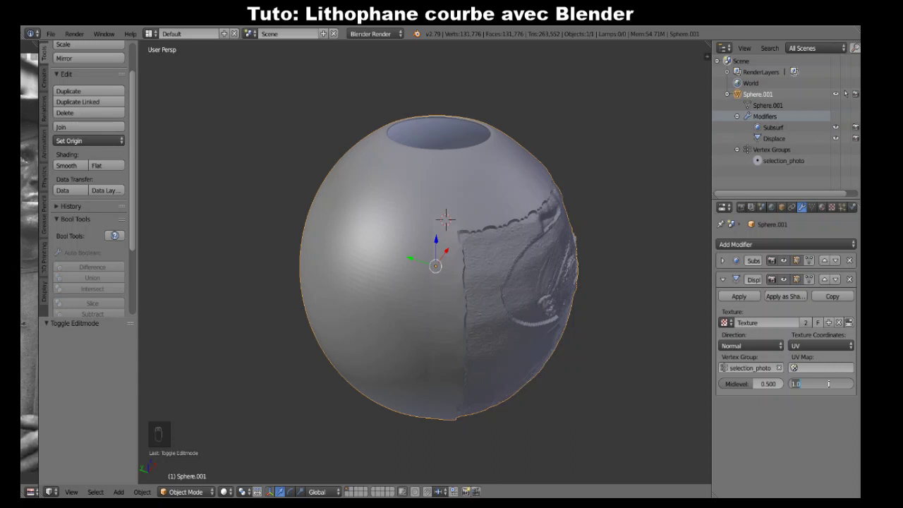
key(BackSpace)
key(Return)
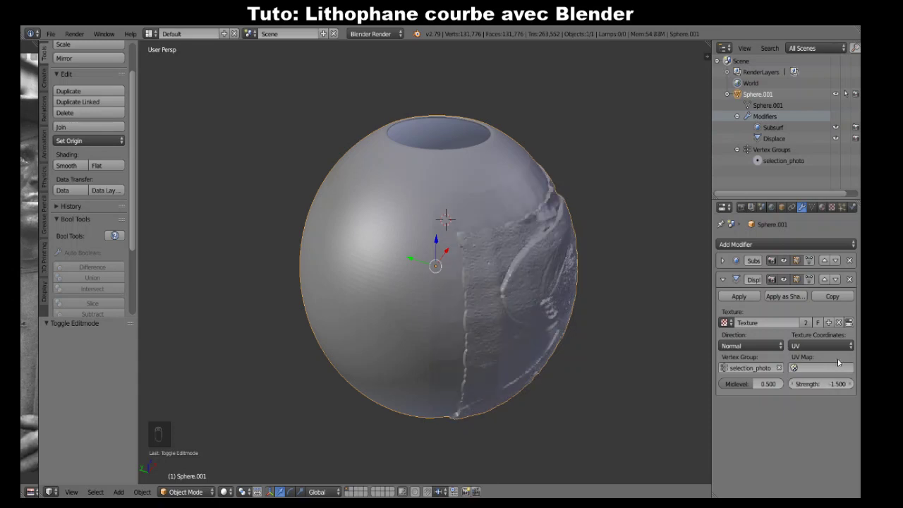
Raise the Subdivision Surface modifier's View subdivisions to 4 to refine the portrait relief on the sphere
middle_drag(620, 425, 551, 385)
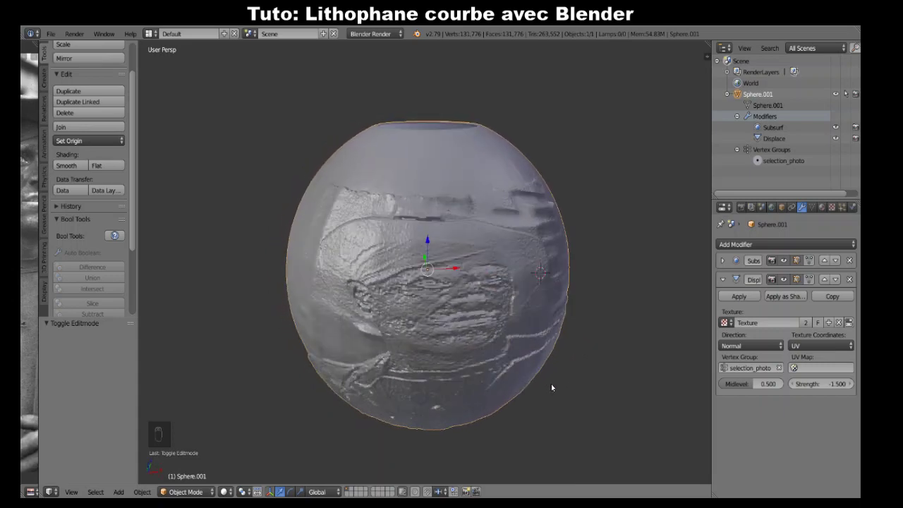
scroll(485, 319, up, 2)
scroll(485, 322, down, 2)
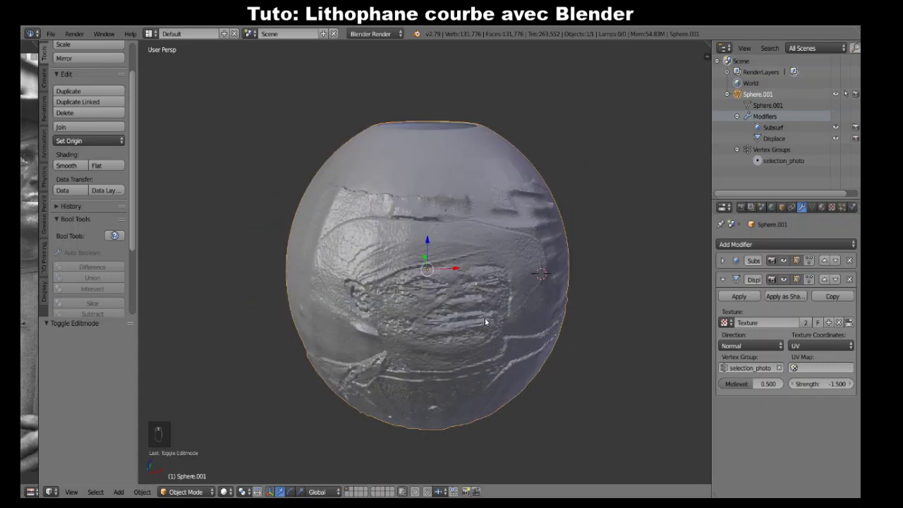
click(722, 261)
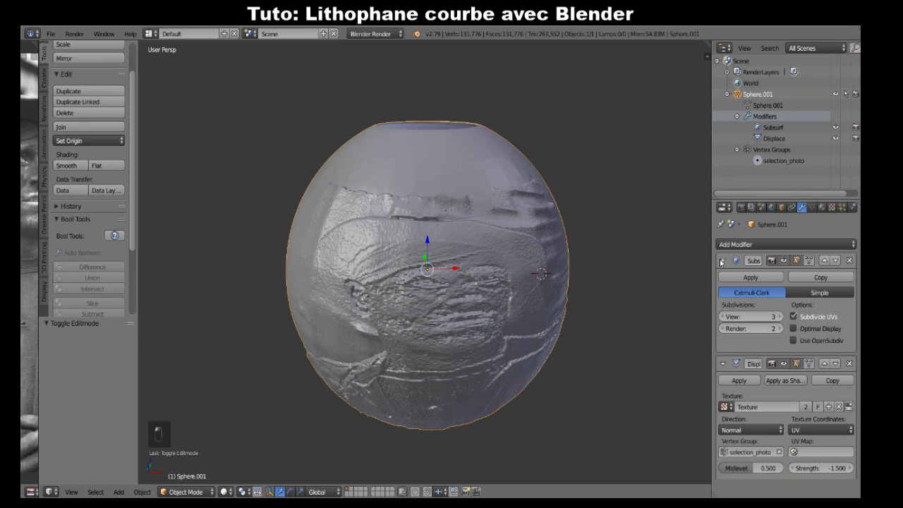
mouse_move(564, 354)
middle_down()
mouse_move(625, 393)
mouse_move(603, 328)
mouse_move(664, 339)
mouse_move(551, 344)
mouse_move(569, 355)
middle_up()
scroll(563, 354, down, 1)
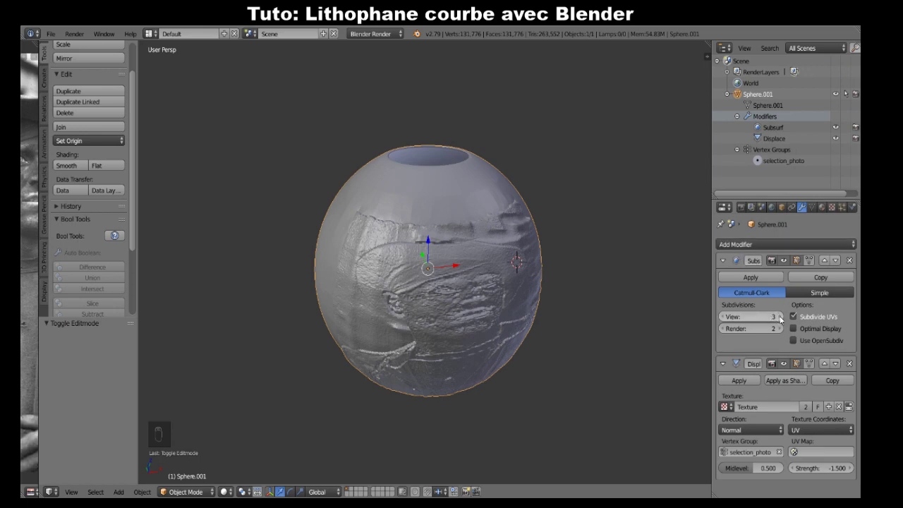
click(779, 316)
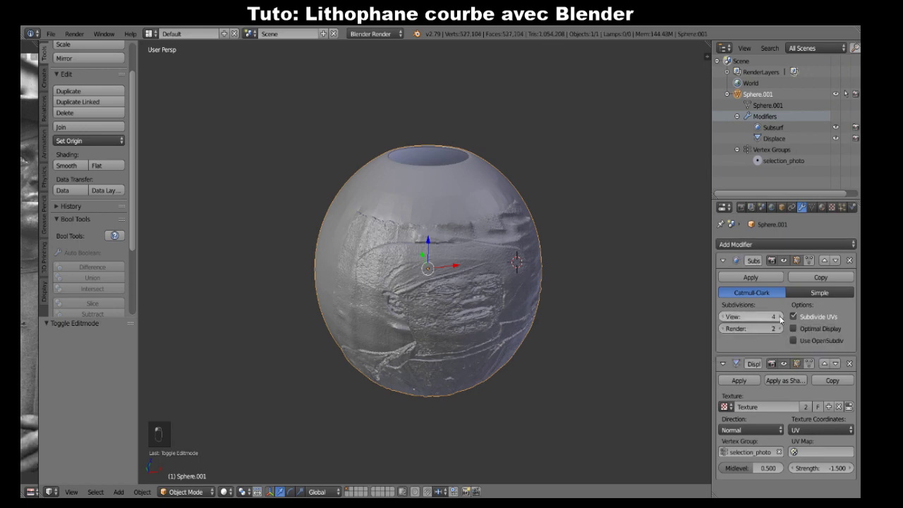
middle_drag(540, 321, 574, 326)
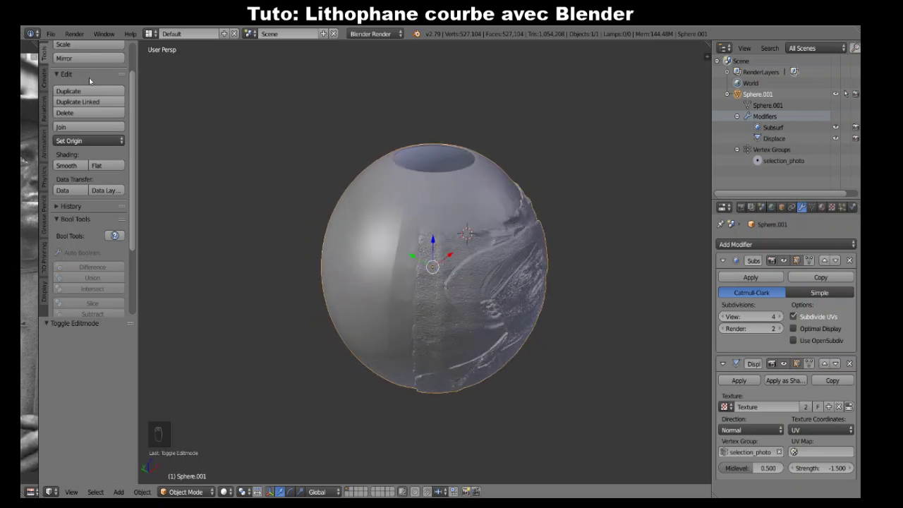
Export the model as an STL with modifiers applied, overwriting the existing file tuto.stl in the tuto folder
click(51, 34)
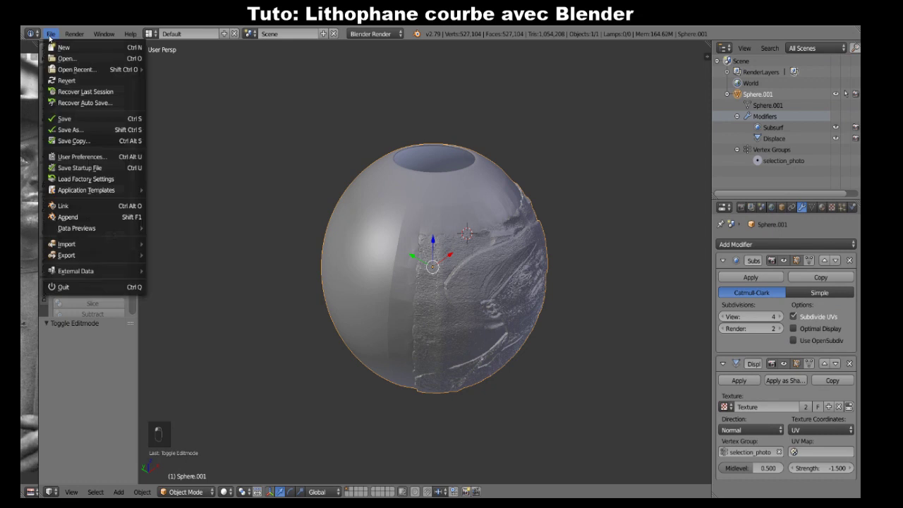
click(141, 258)
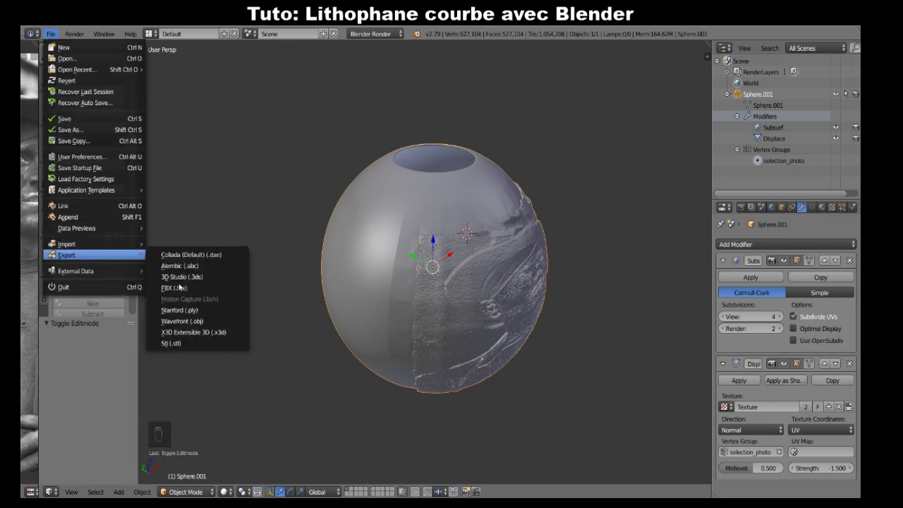
click(182, 344)
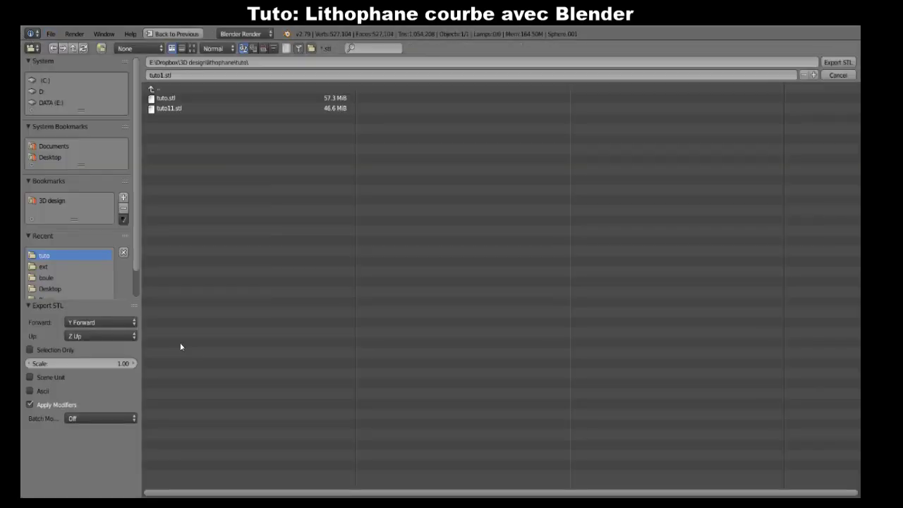
click(167, 101)
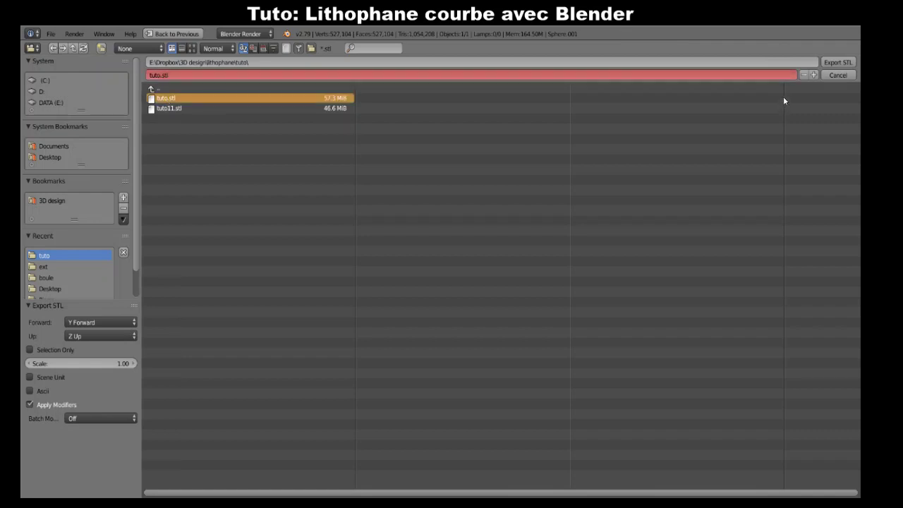
click(839, 63)
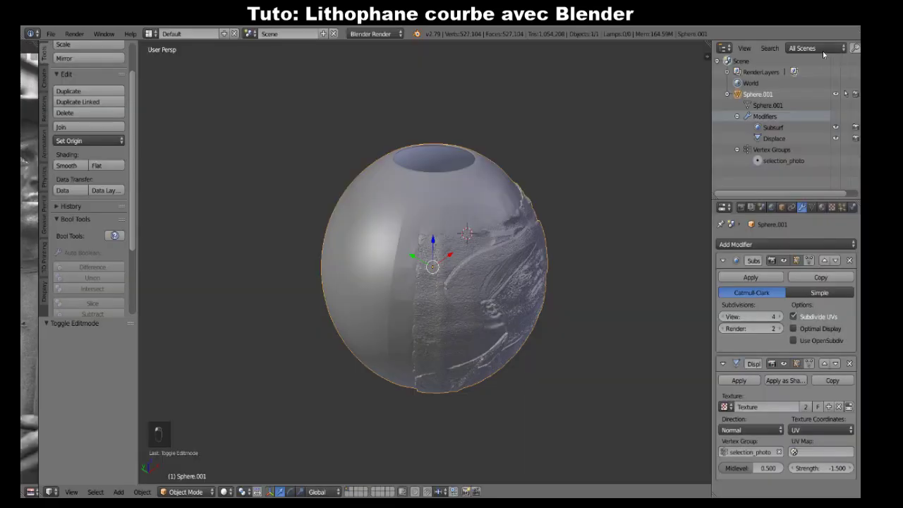